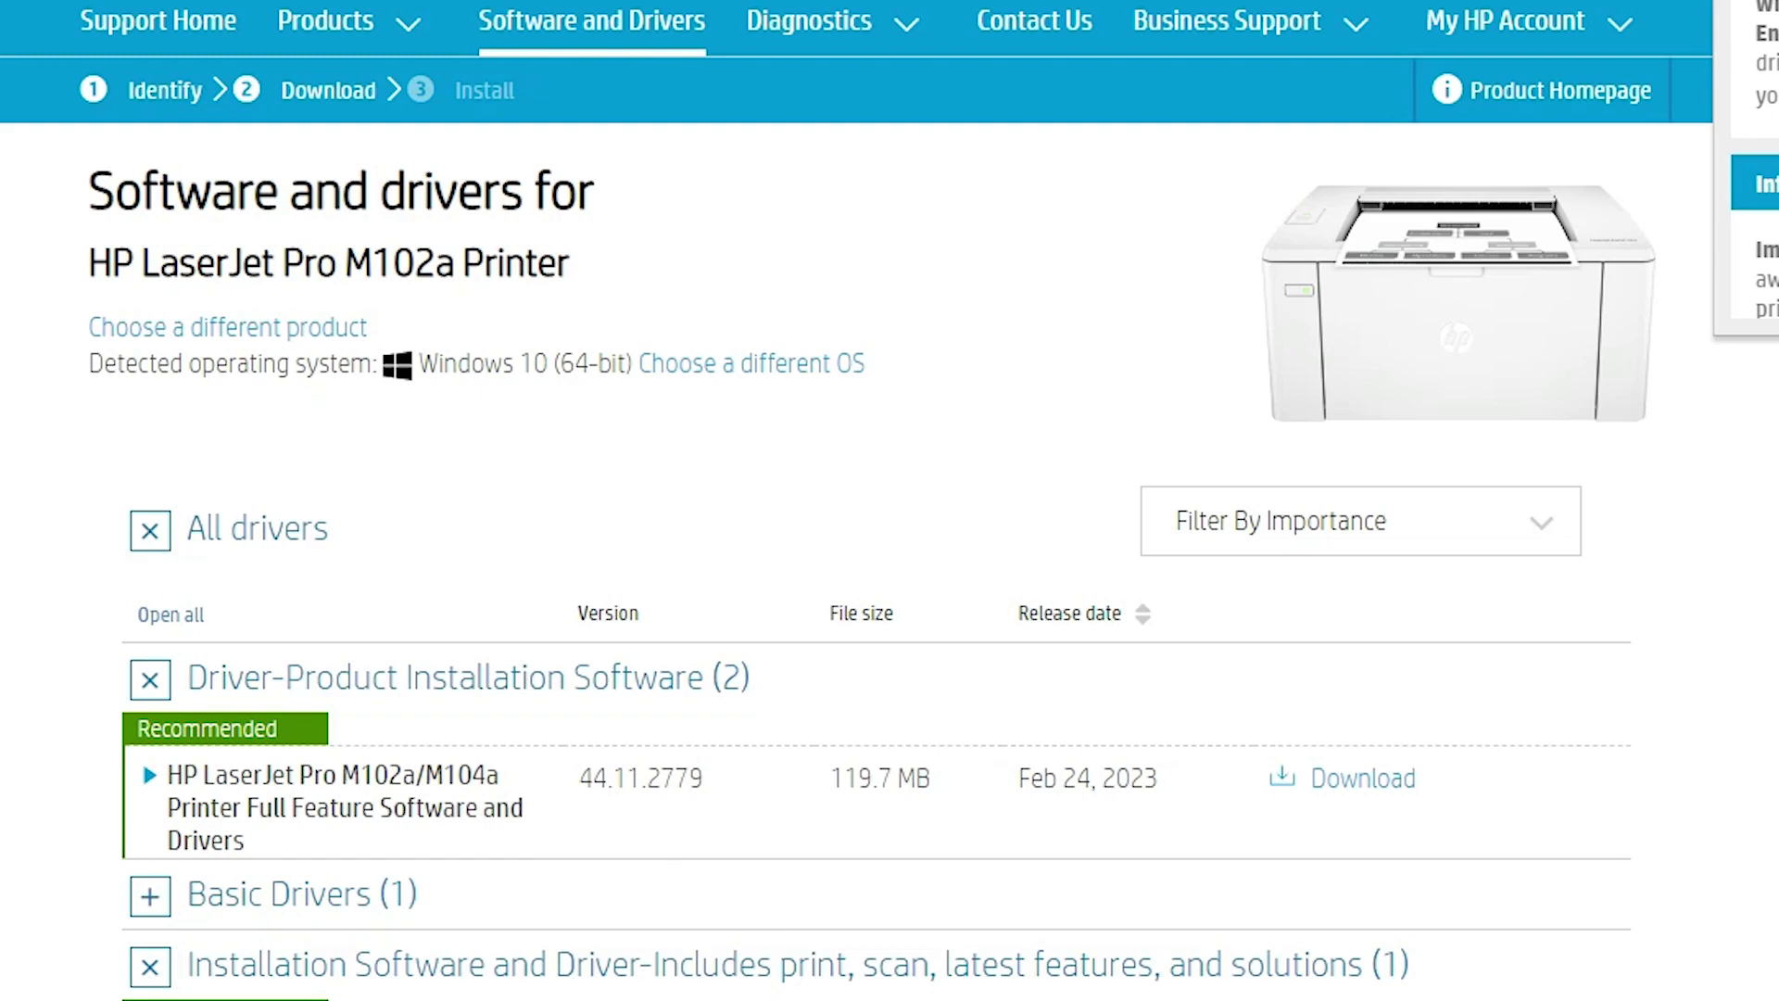
- Download the HP LaserJet Pro M102a/M104a Full Feature Software and Drivers, resuming any existing file, and close the download dialog on the desktop
scroll(889, 500, down, 2)
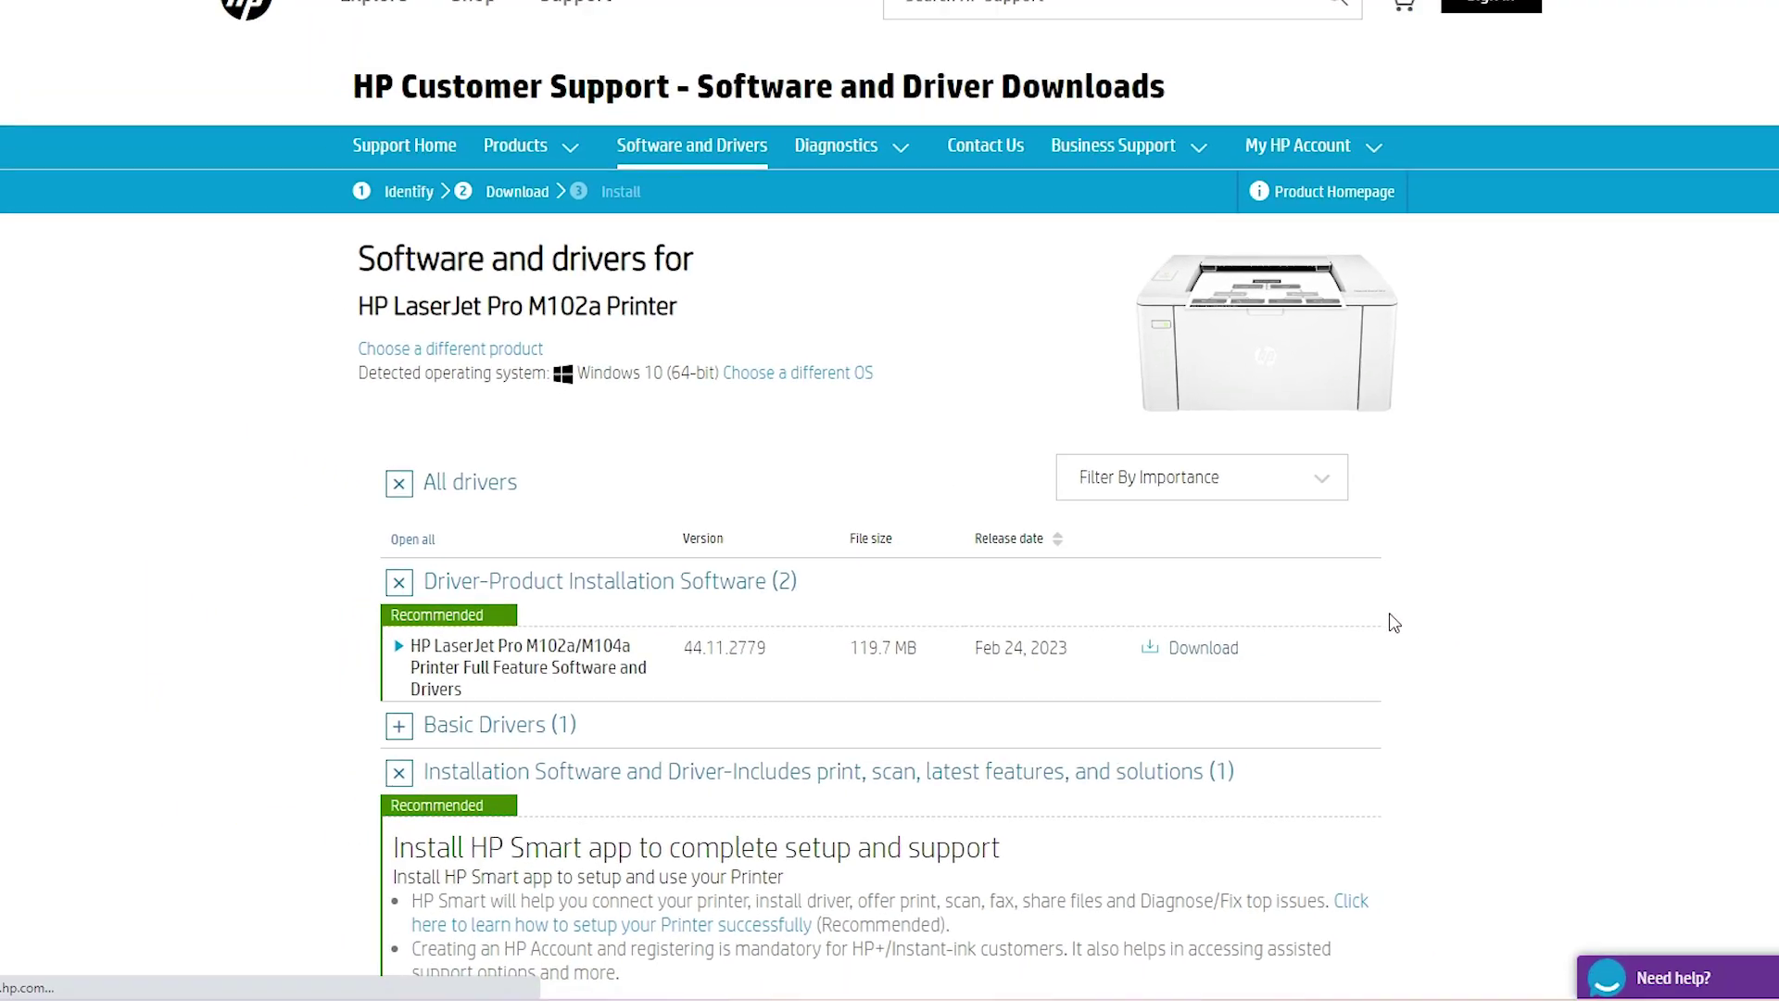
click(1365, 617)
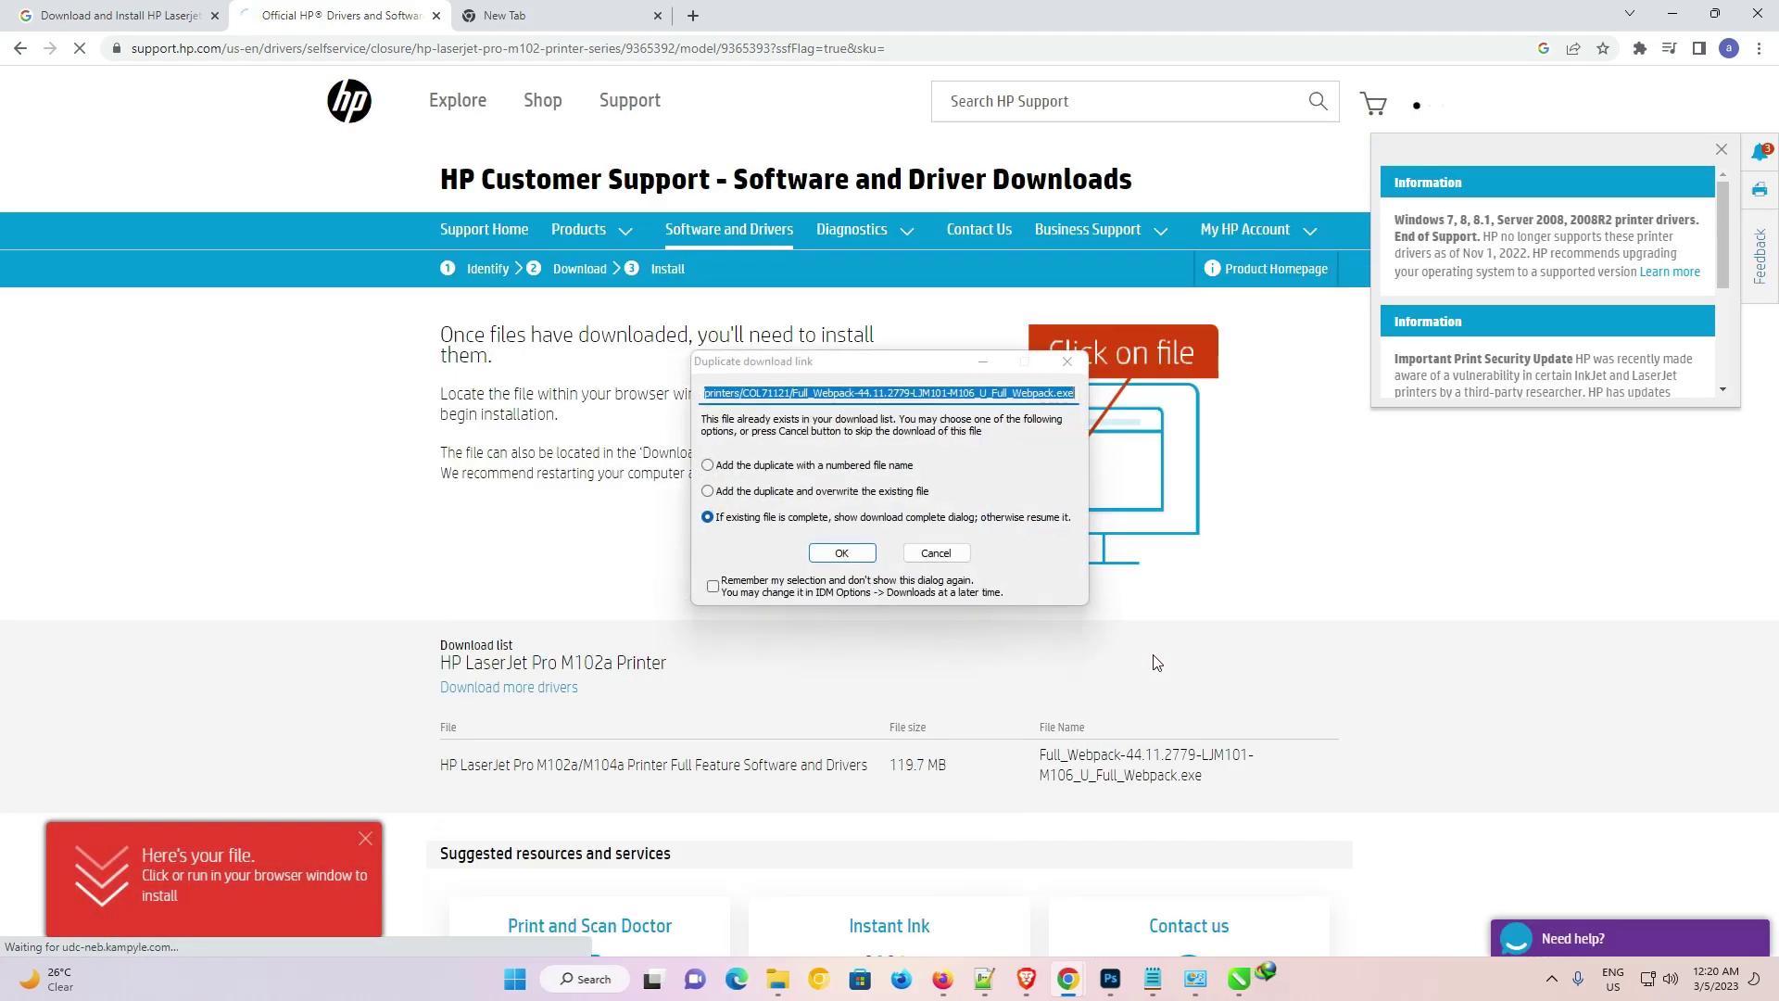
click(841, 553)
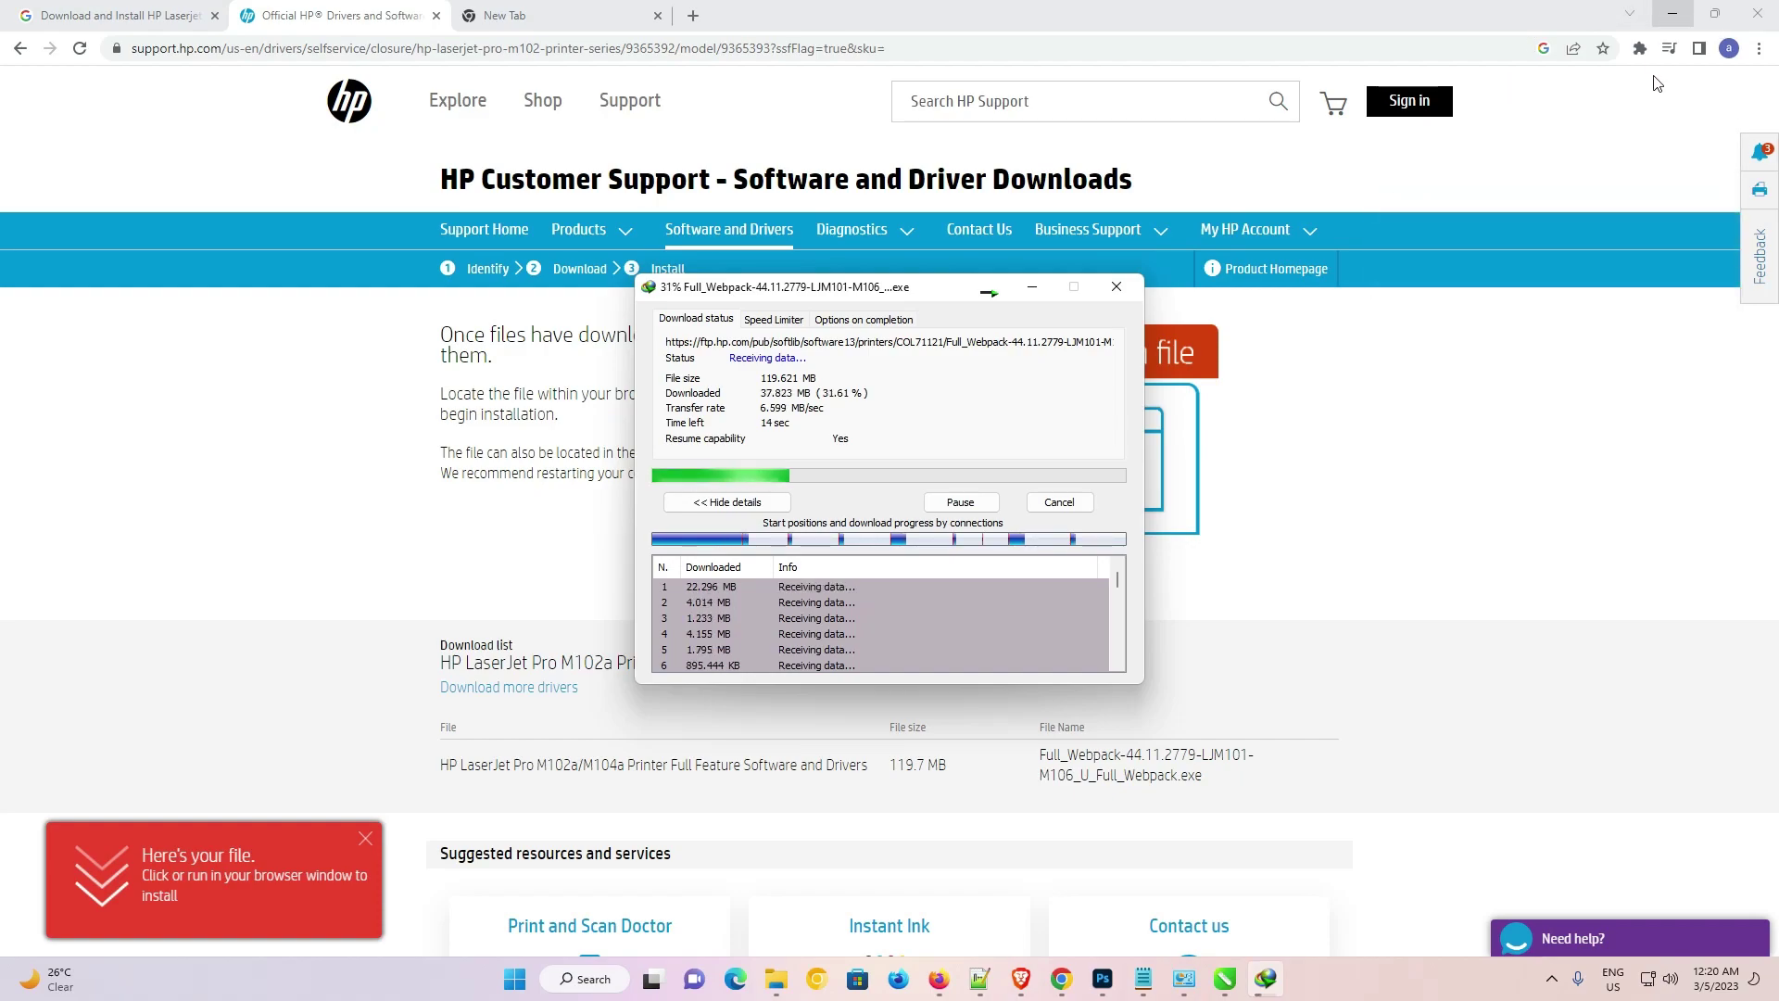
click(1672, 13)
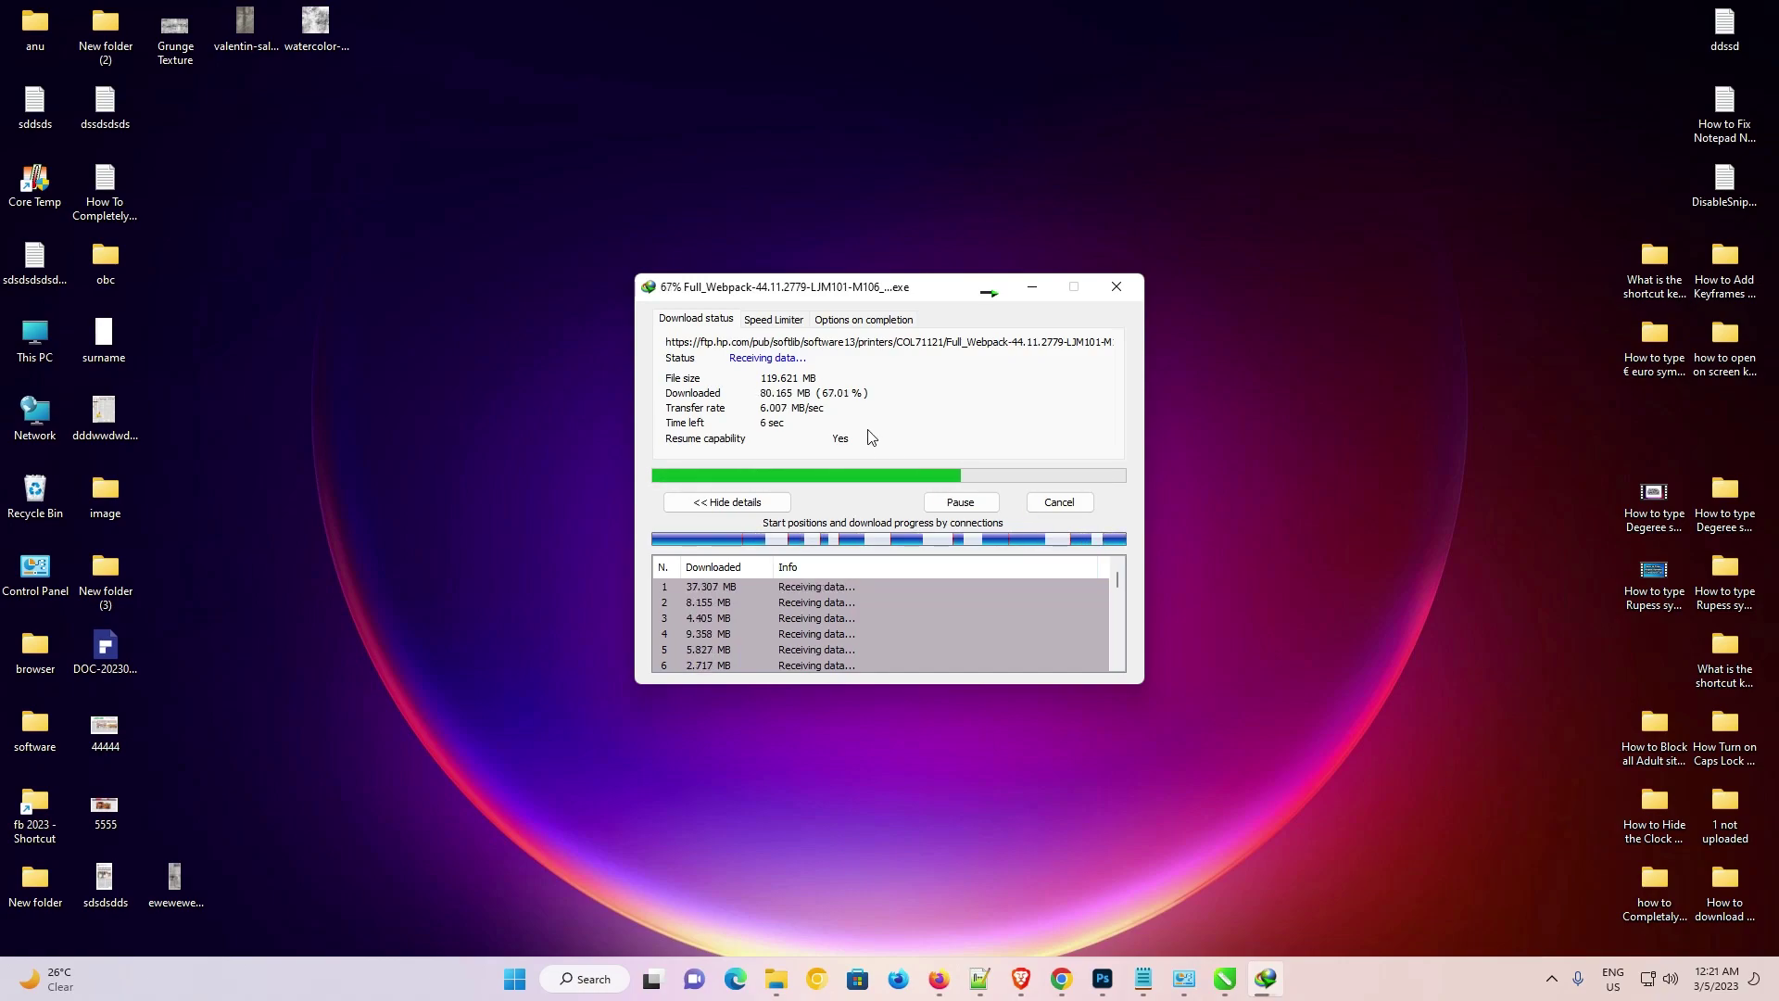
click(1033, 547)
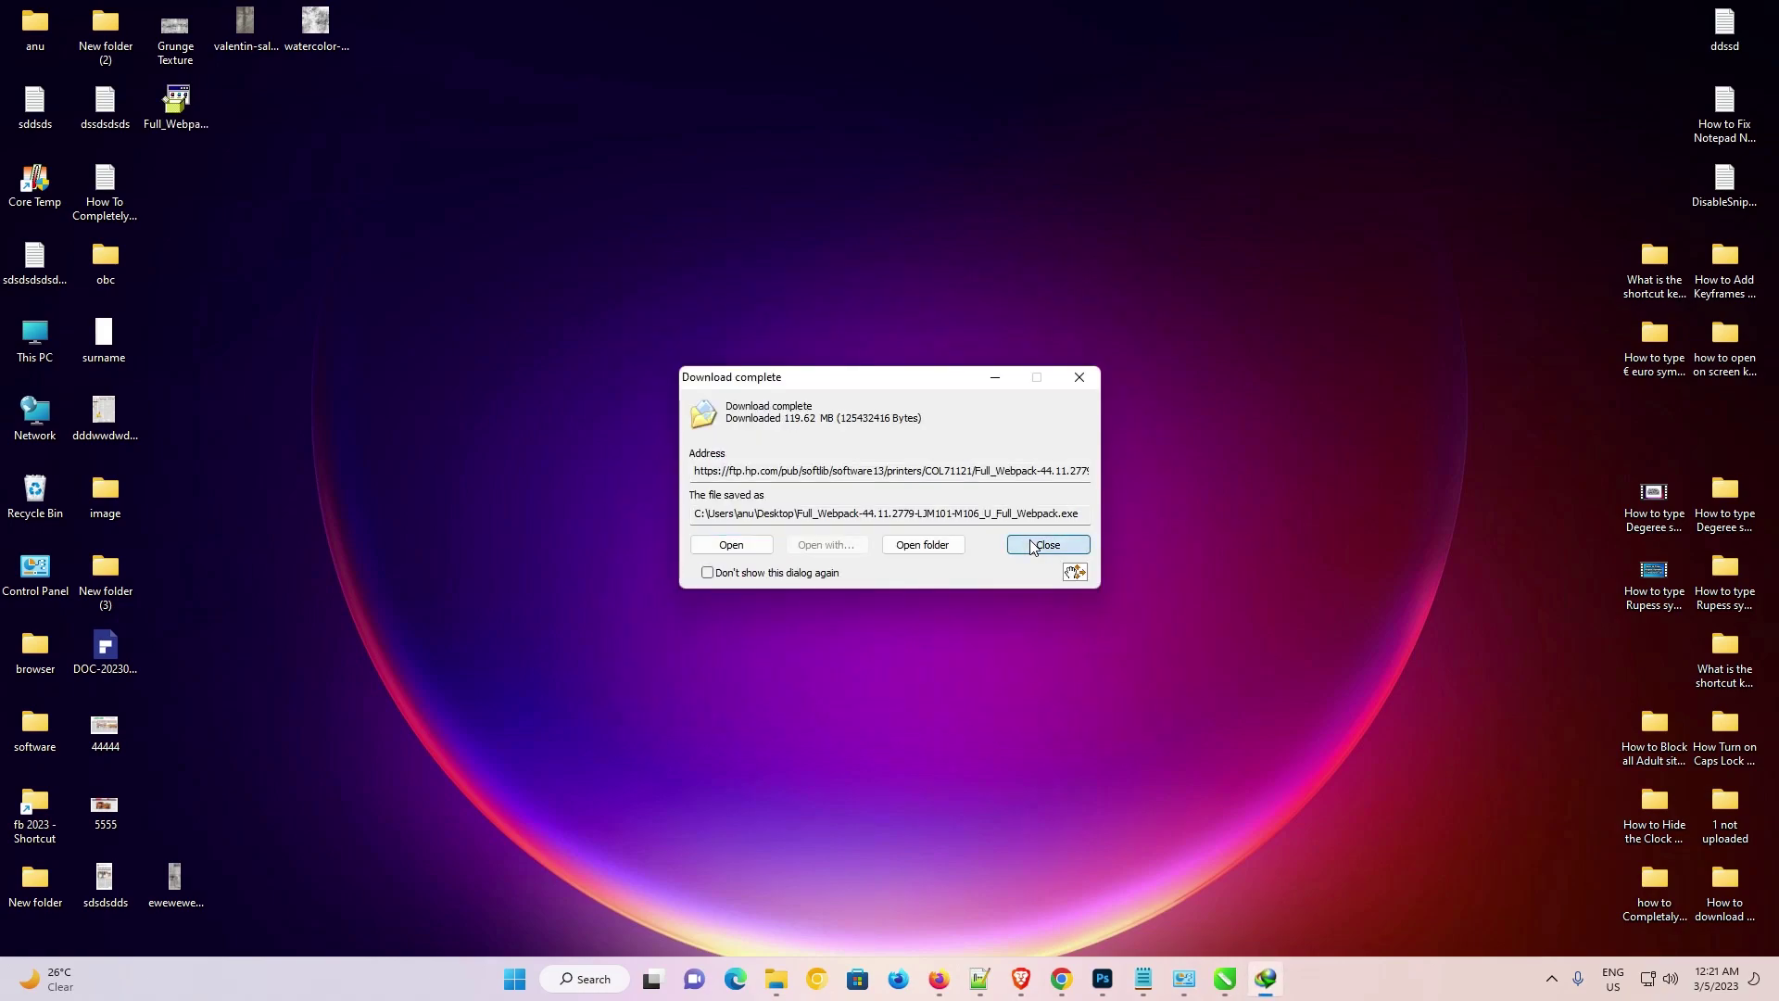
- Move the downloaded Full_Webpack installer to a free desktop spot, extract it with WinRAR into its own folder and open that folder
drag(157, 122, 218, 407)
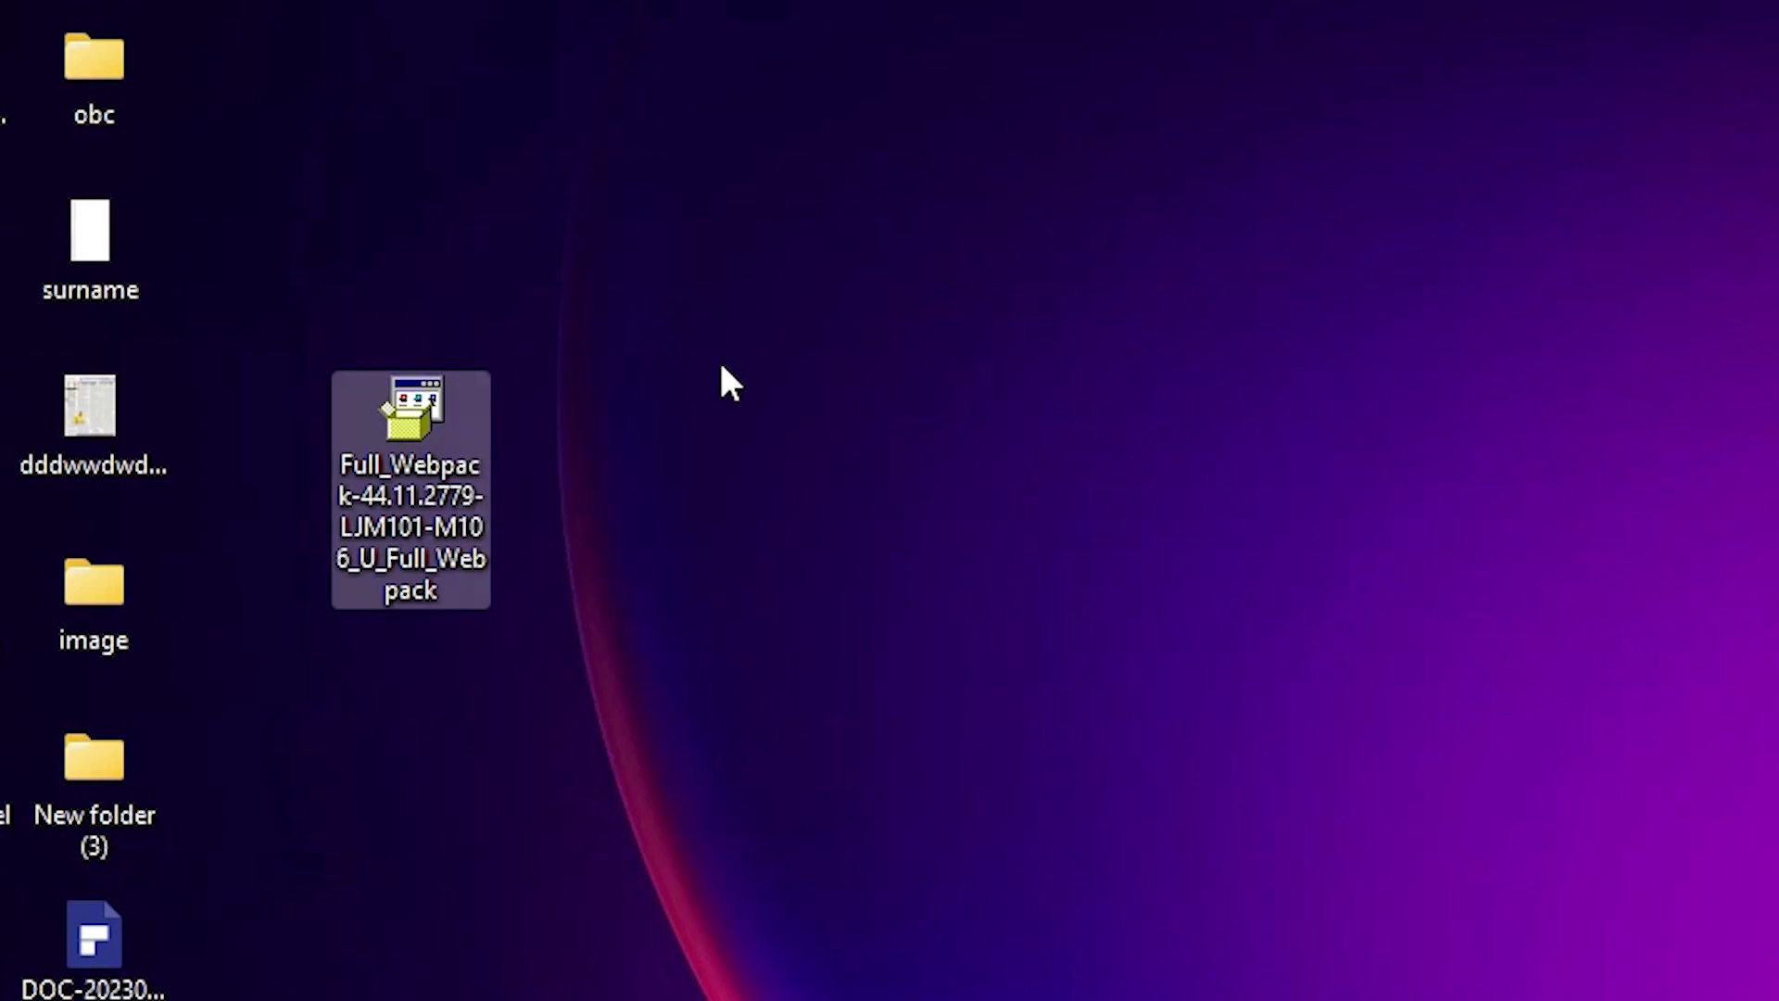
right_click(417, 463)
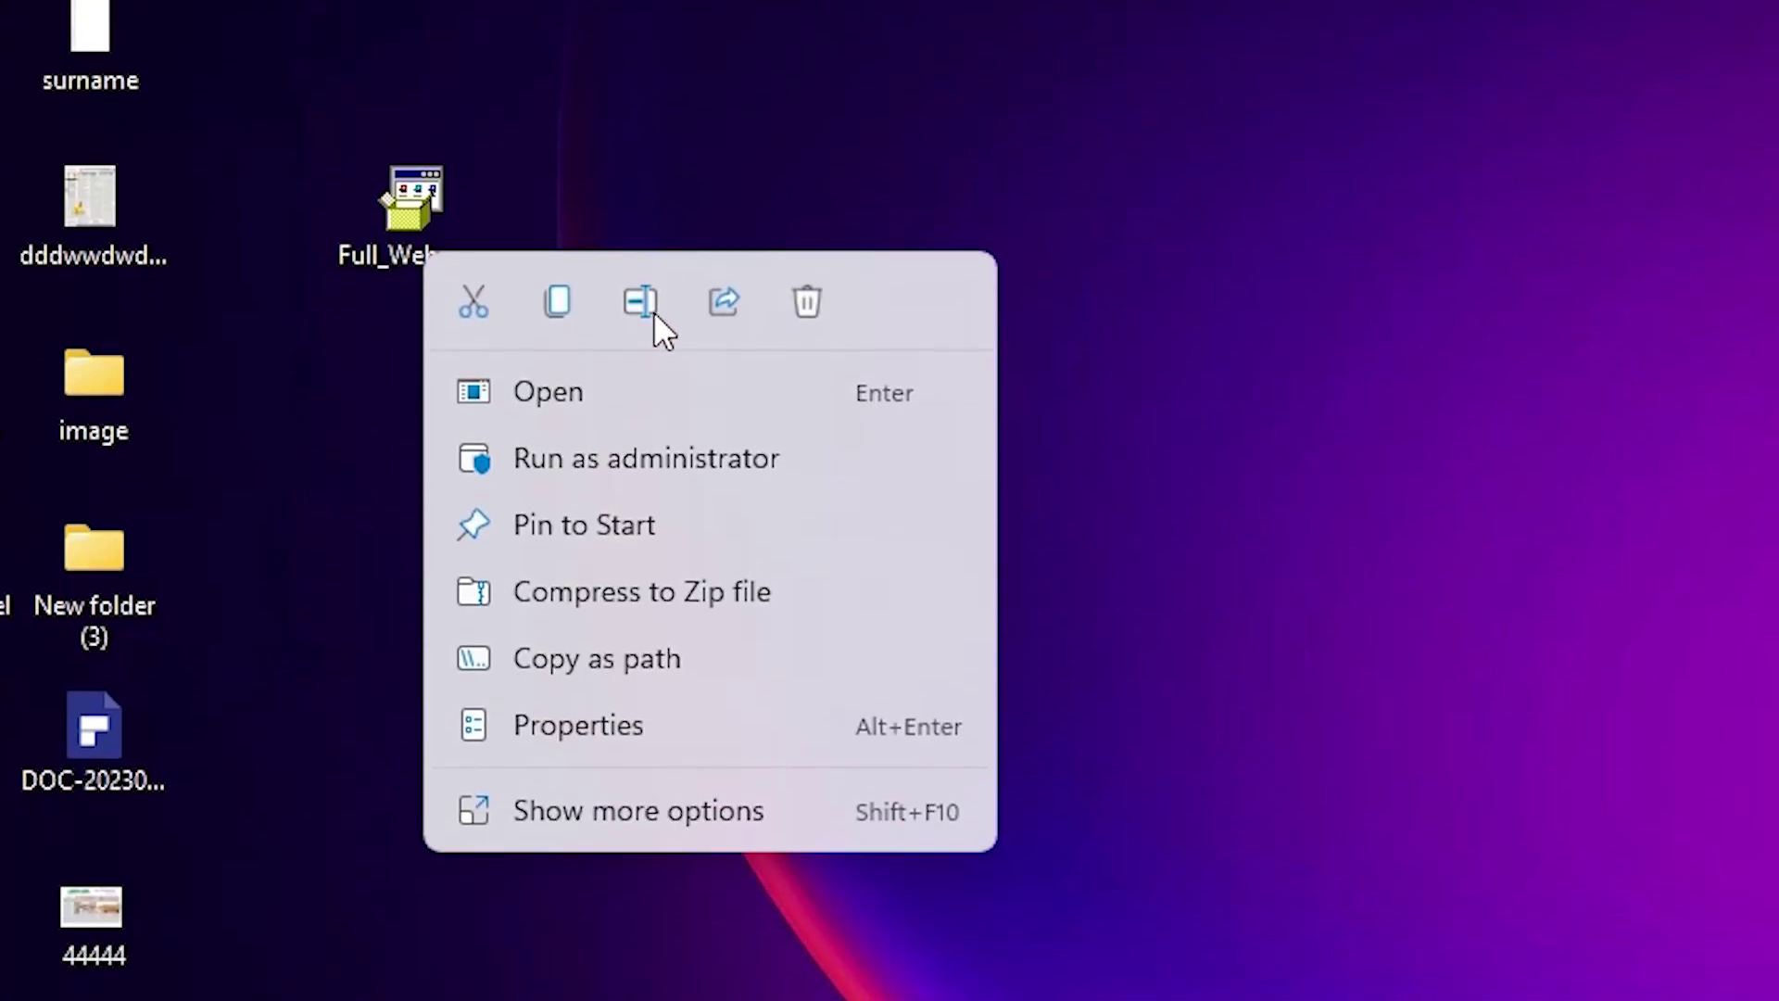
click(679, 831)
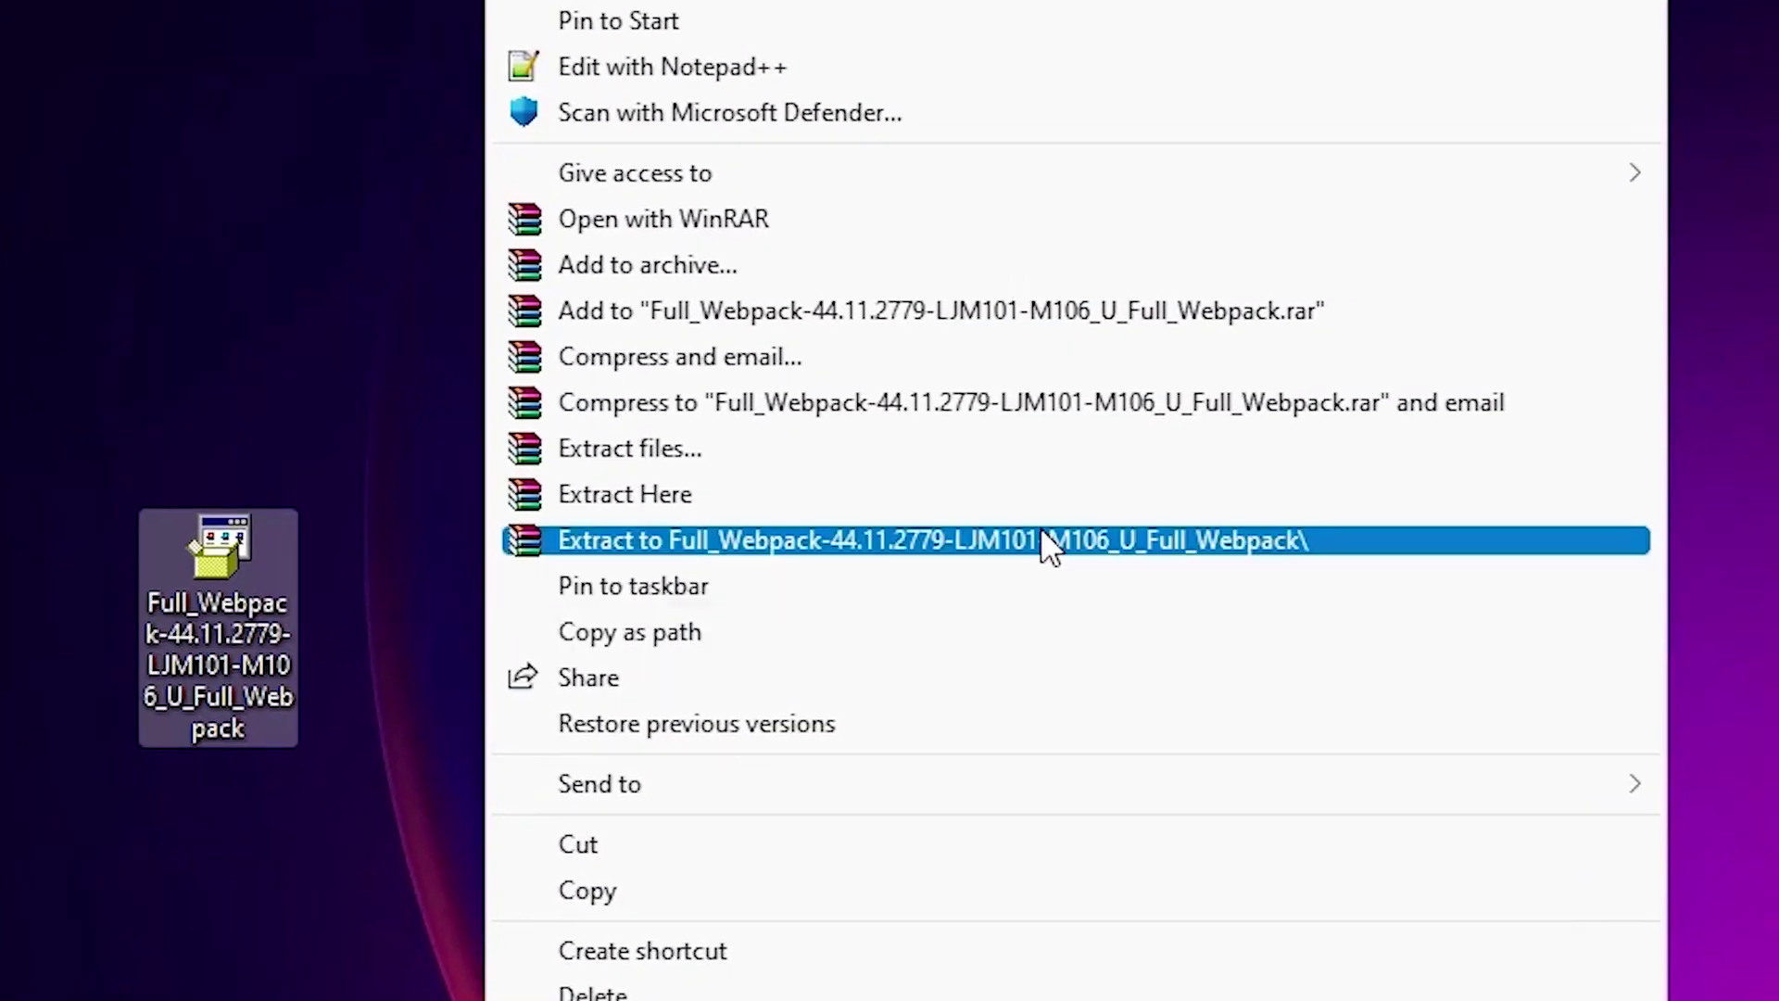
click(667, 463)
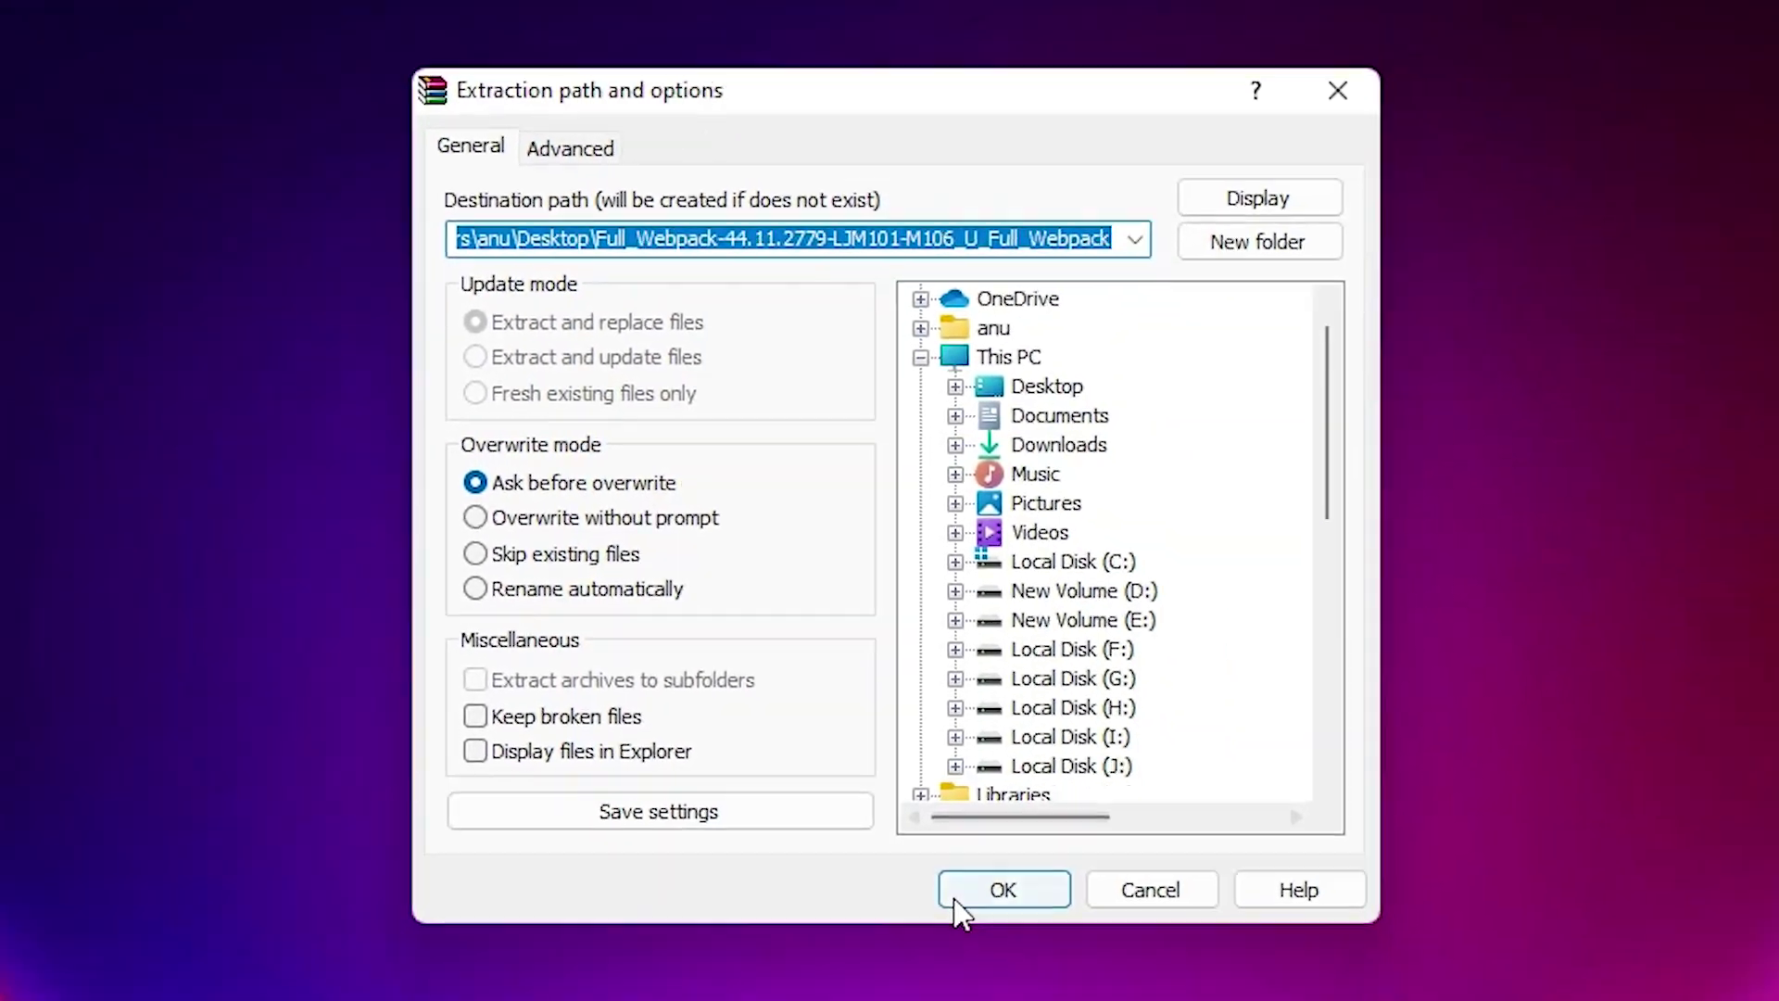
click(957, 899)
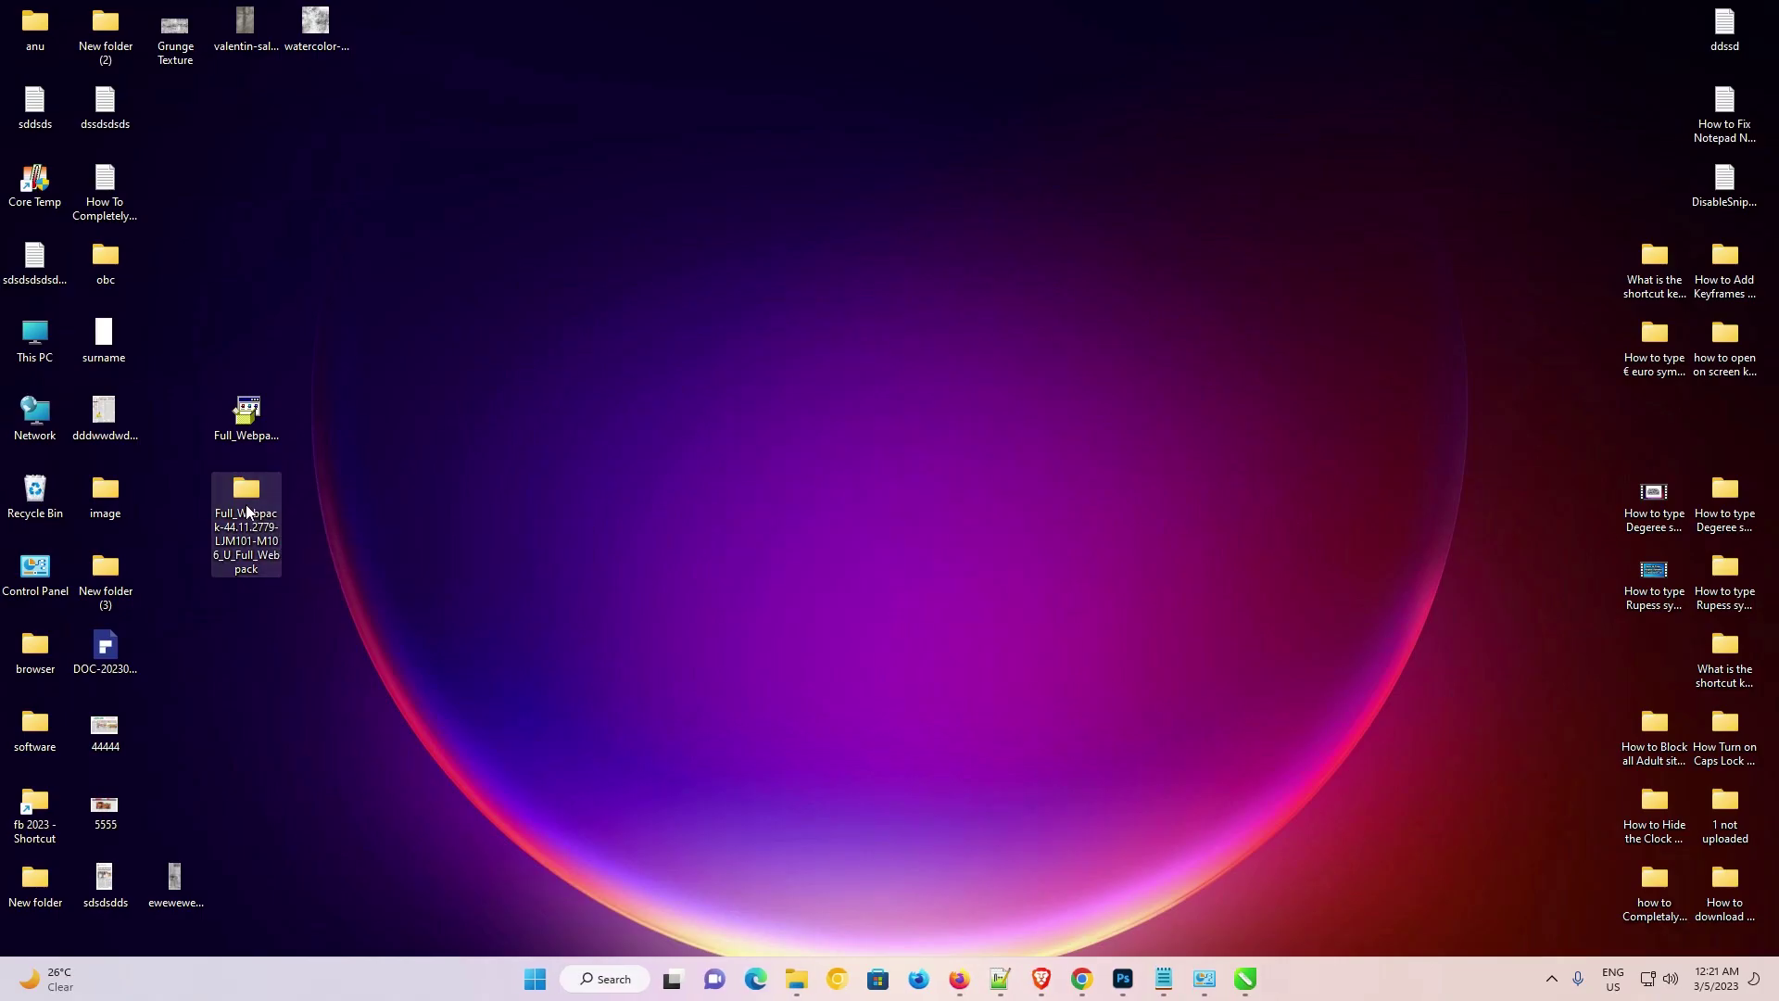
double_click(242, 531)
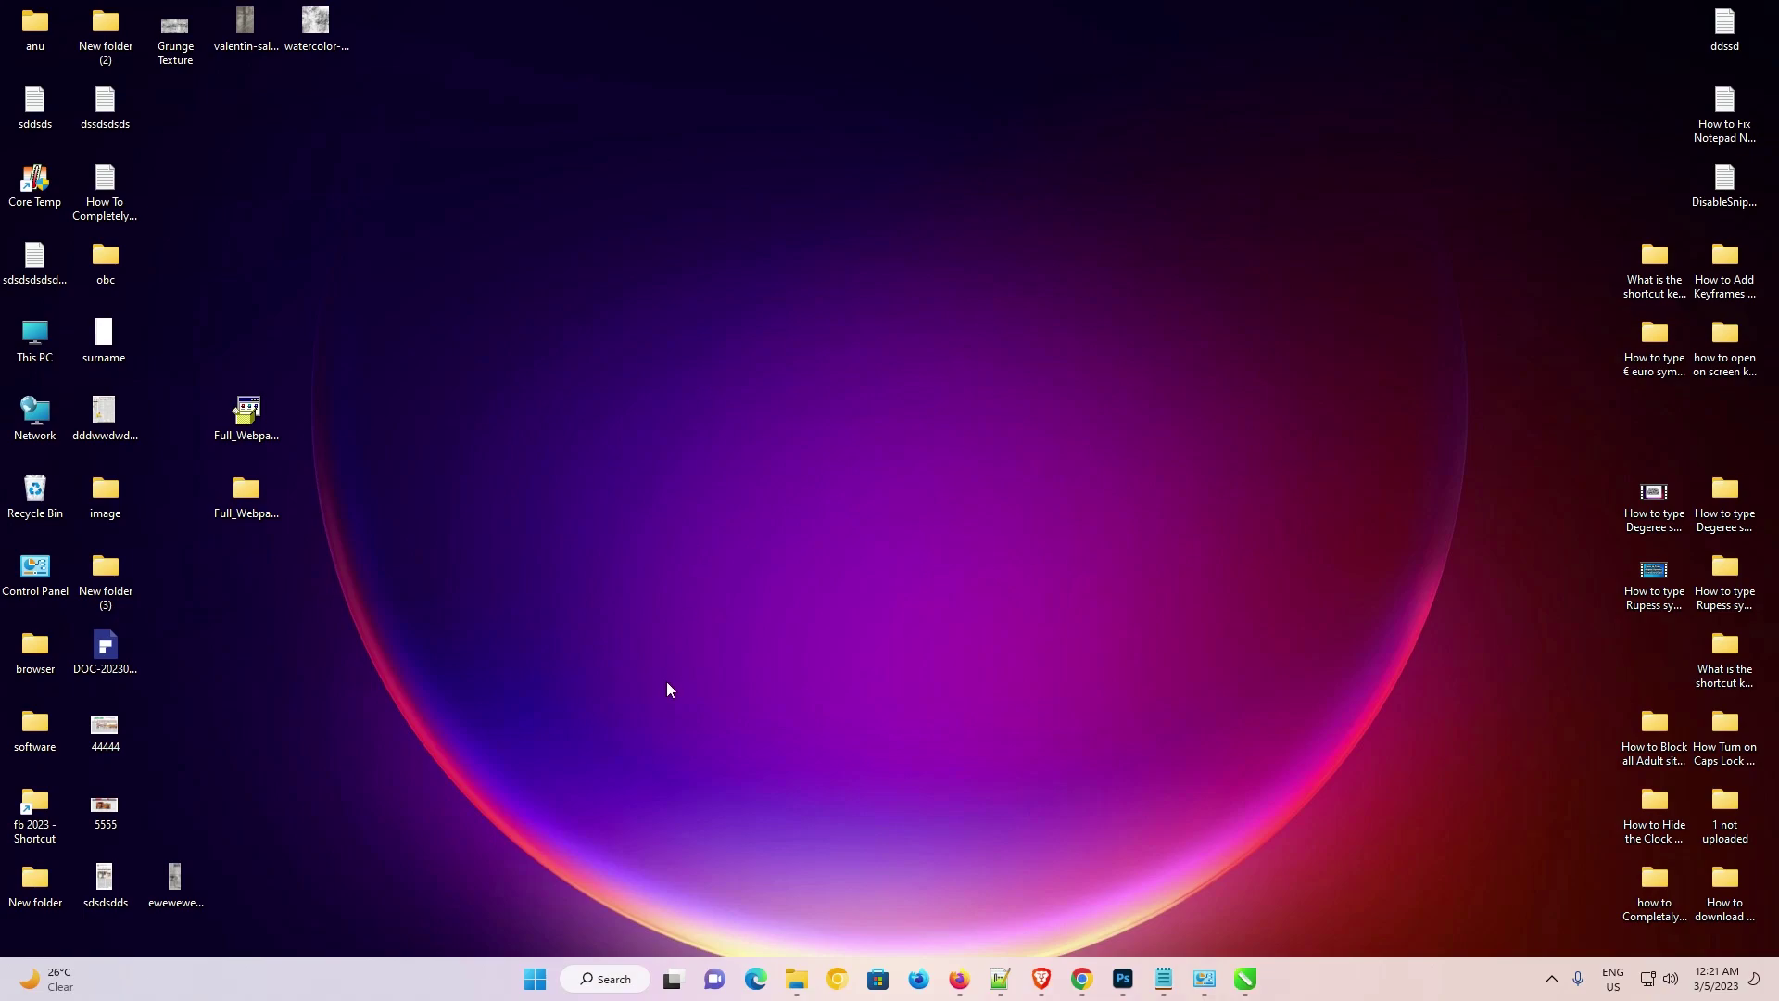
- Open Devices and Printers in Control Panel
click(537, 986)
text(co)
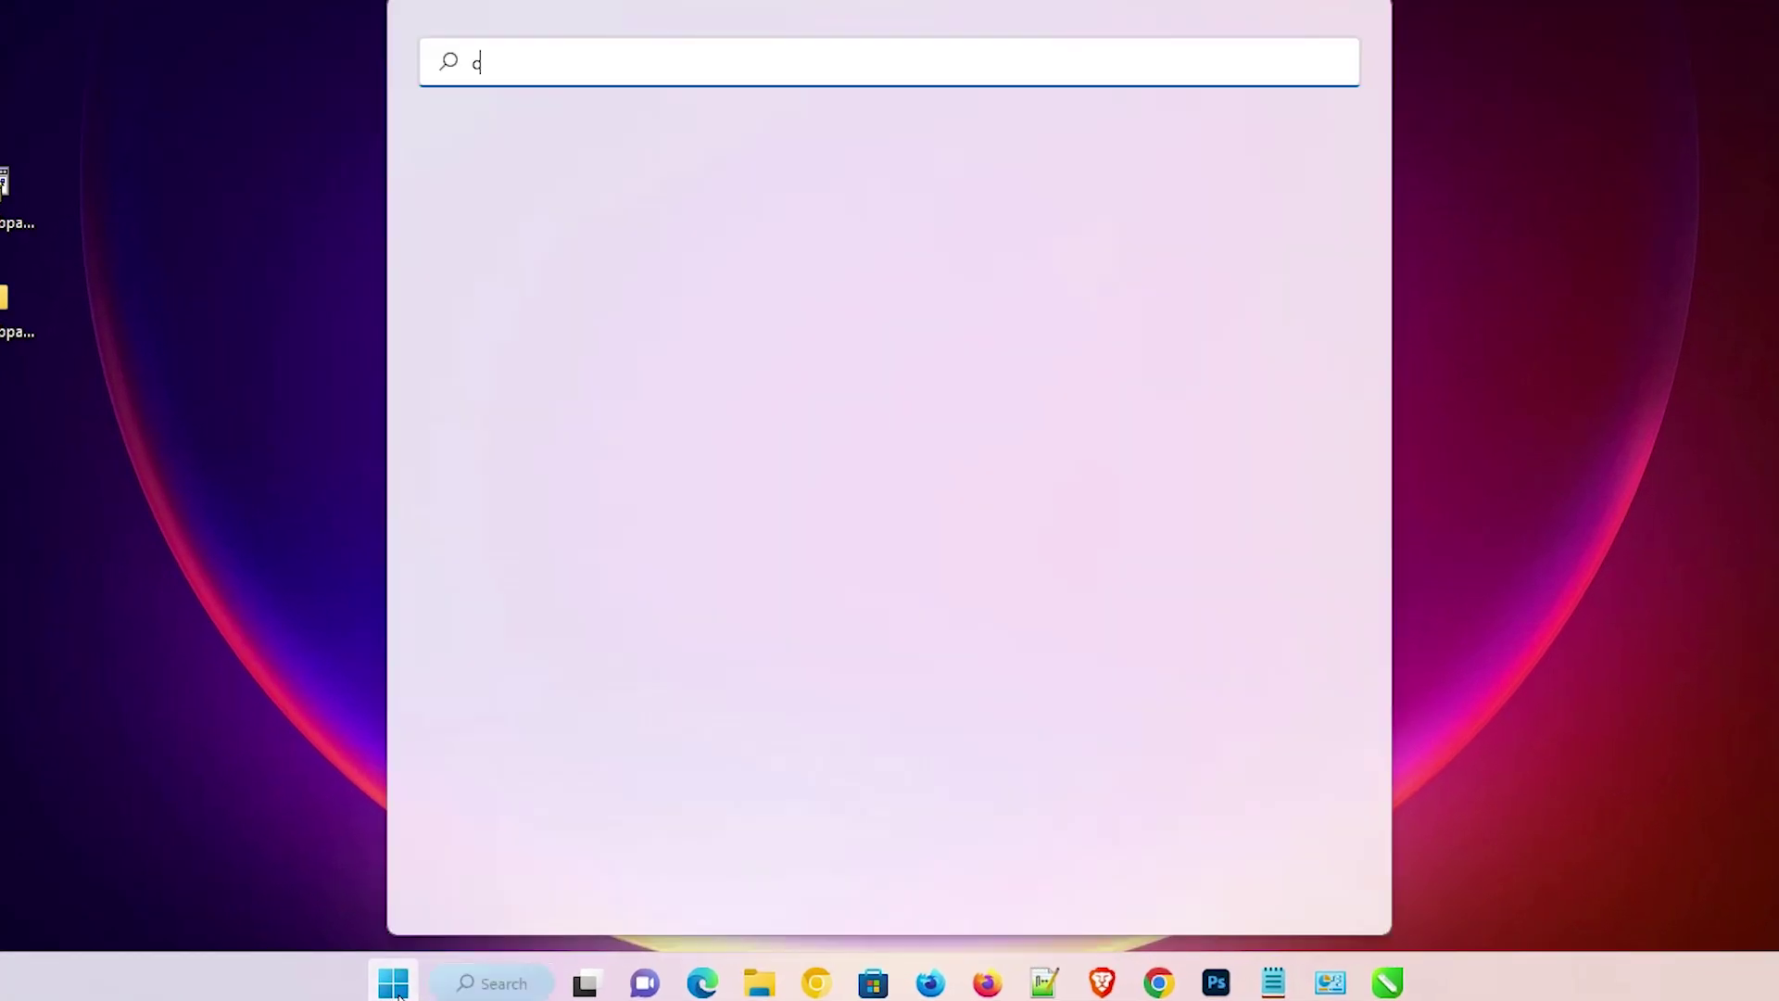
click(608, 250)
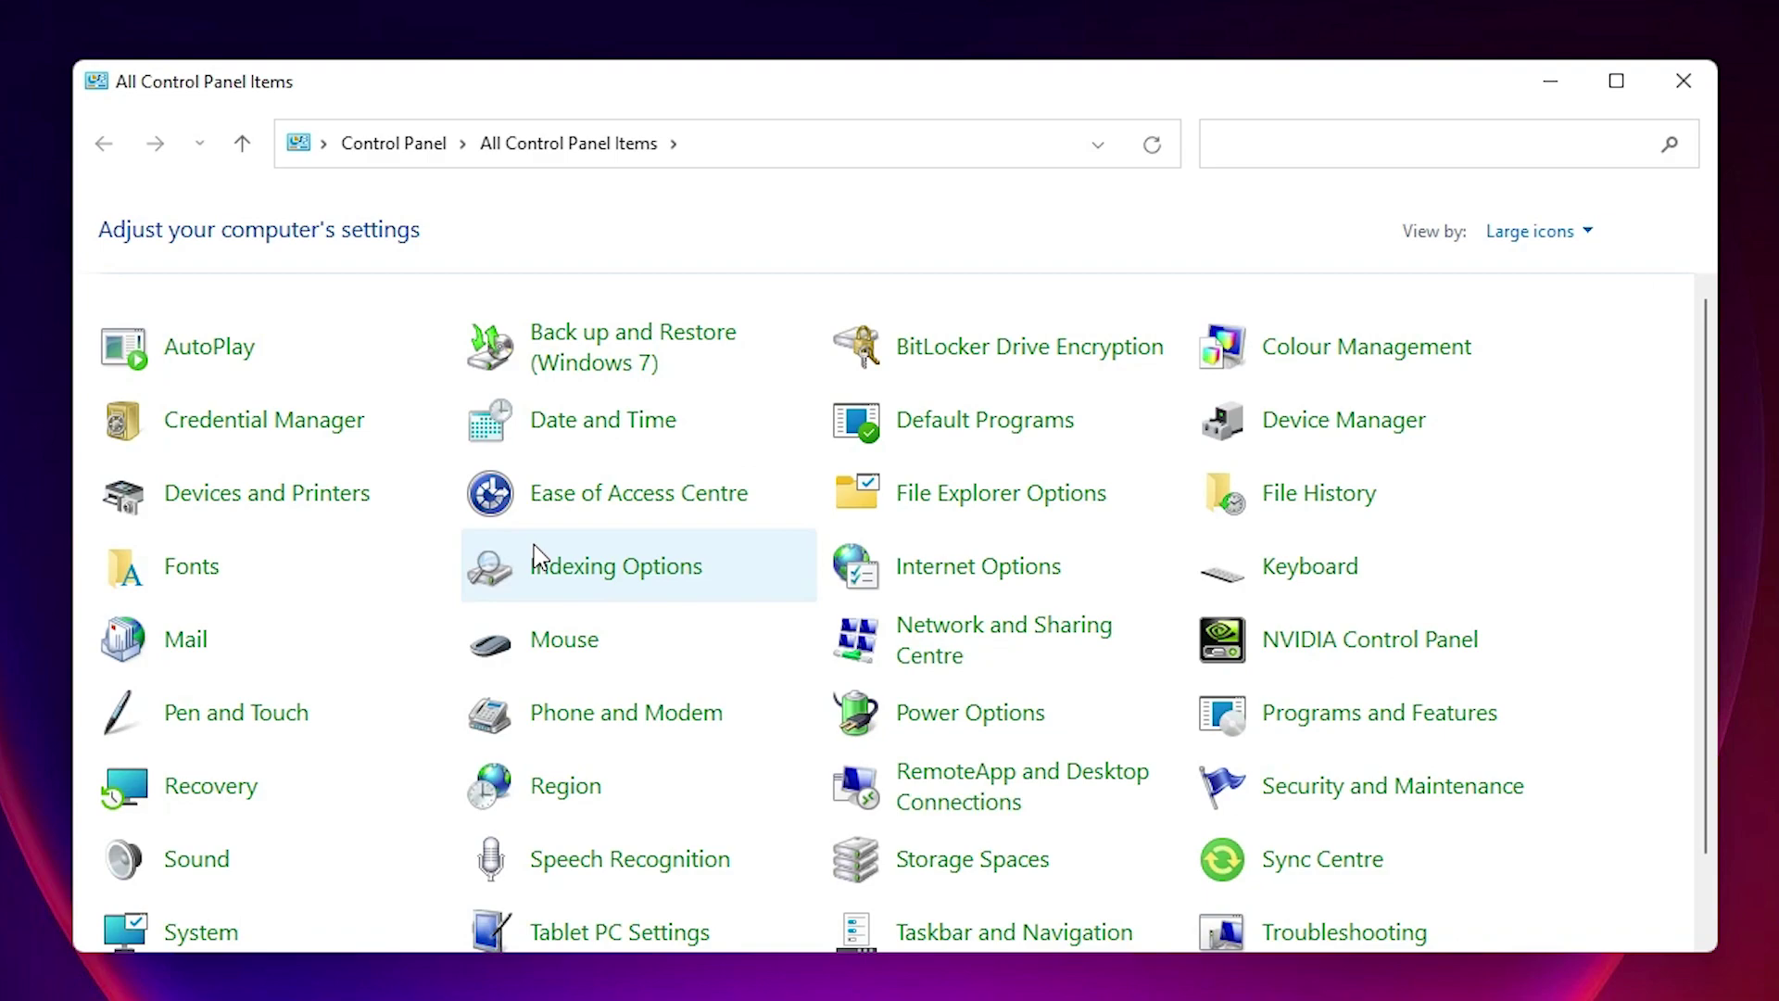
click(272, 503)
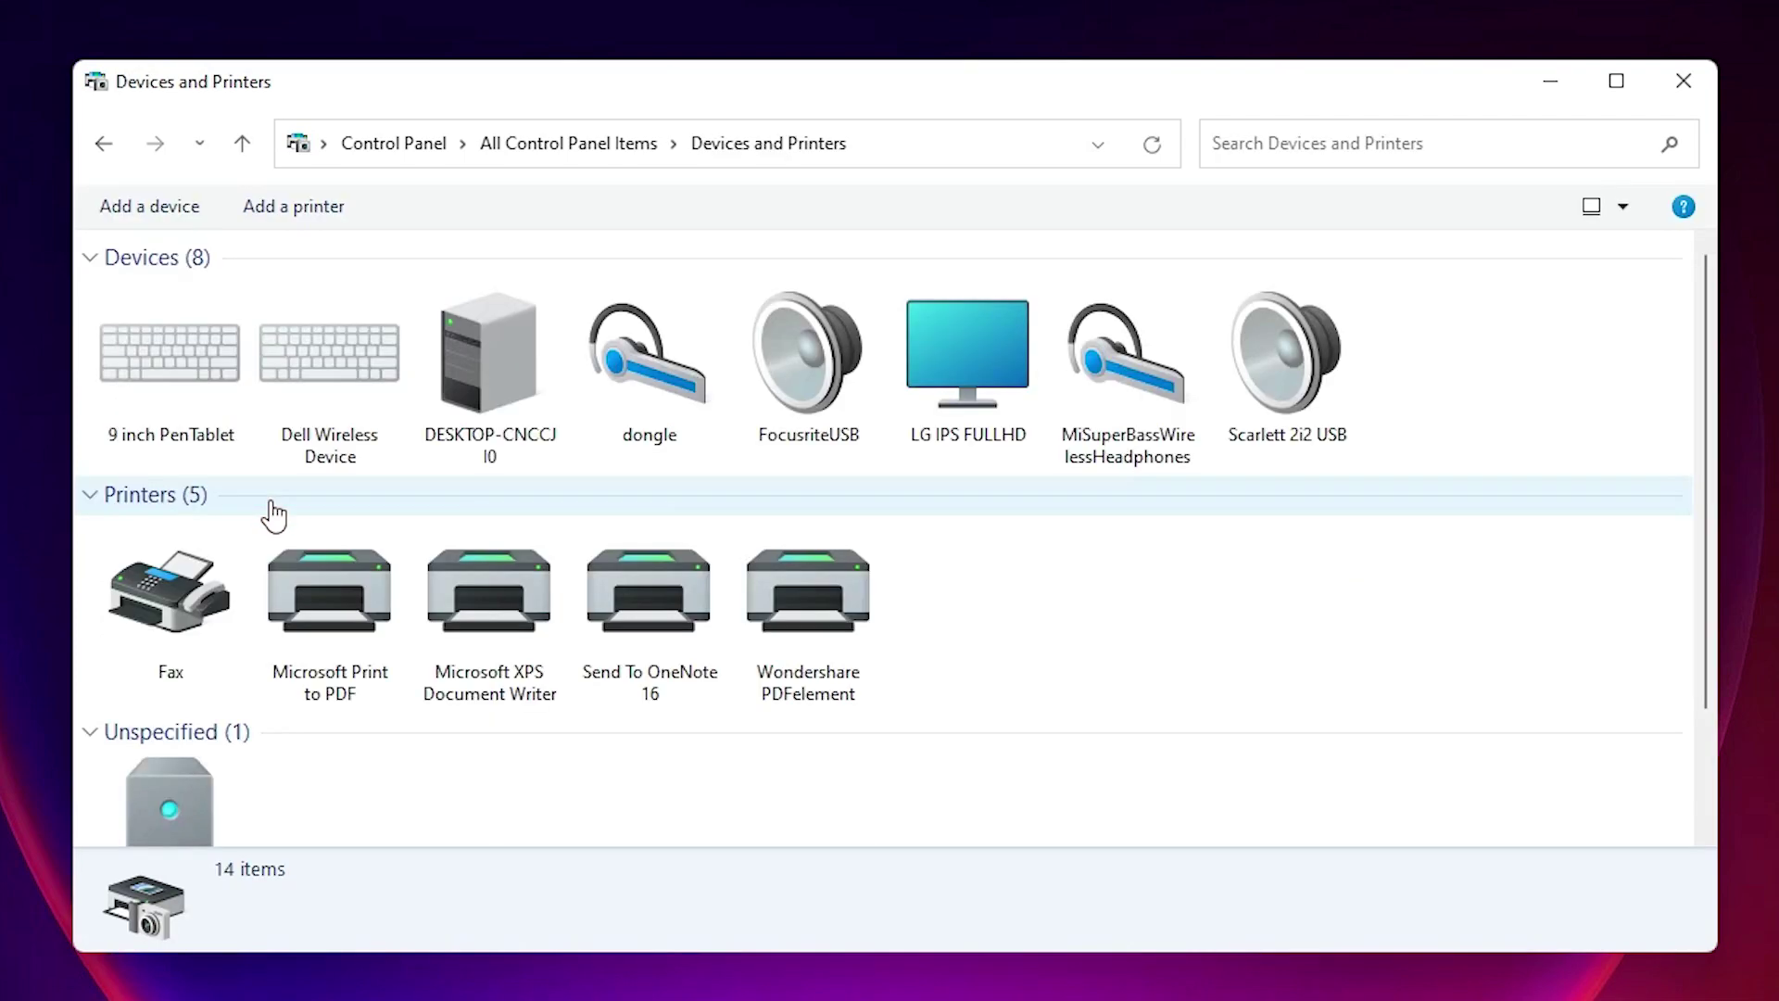
- Start adding an unlisted printer as a local or network printer with manual settings
click(278, 220)
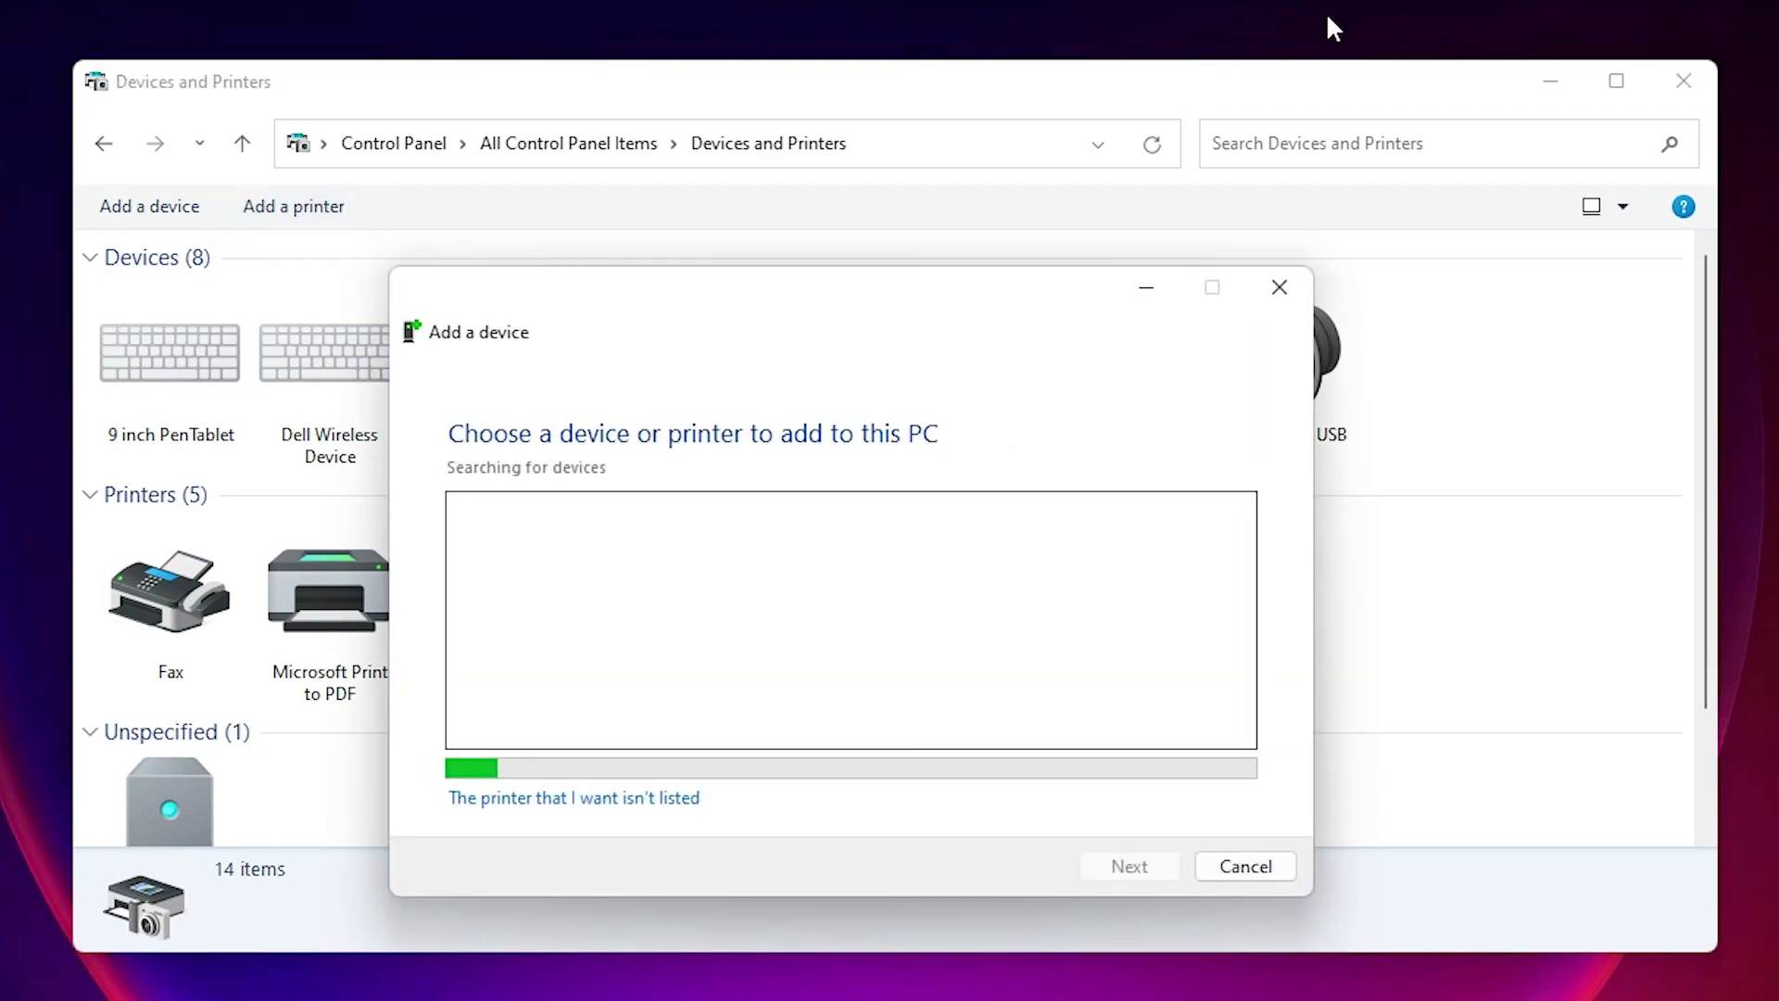
click(1546, 81)
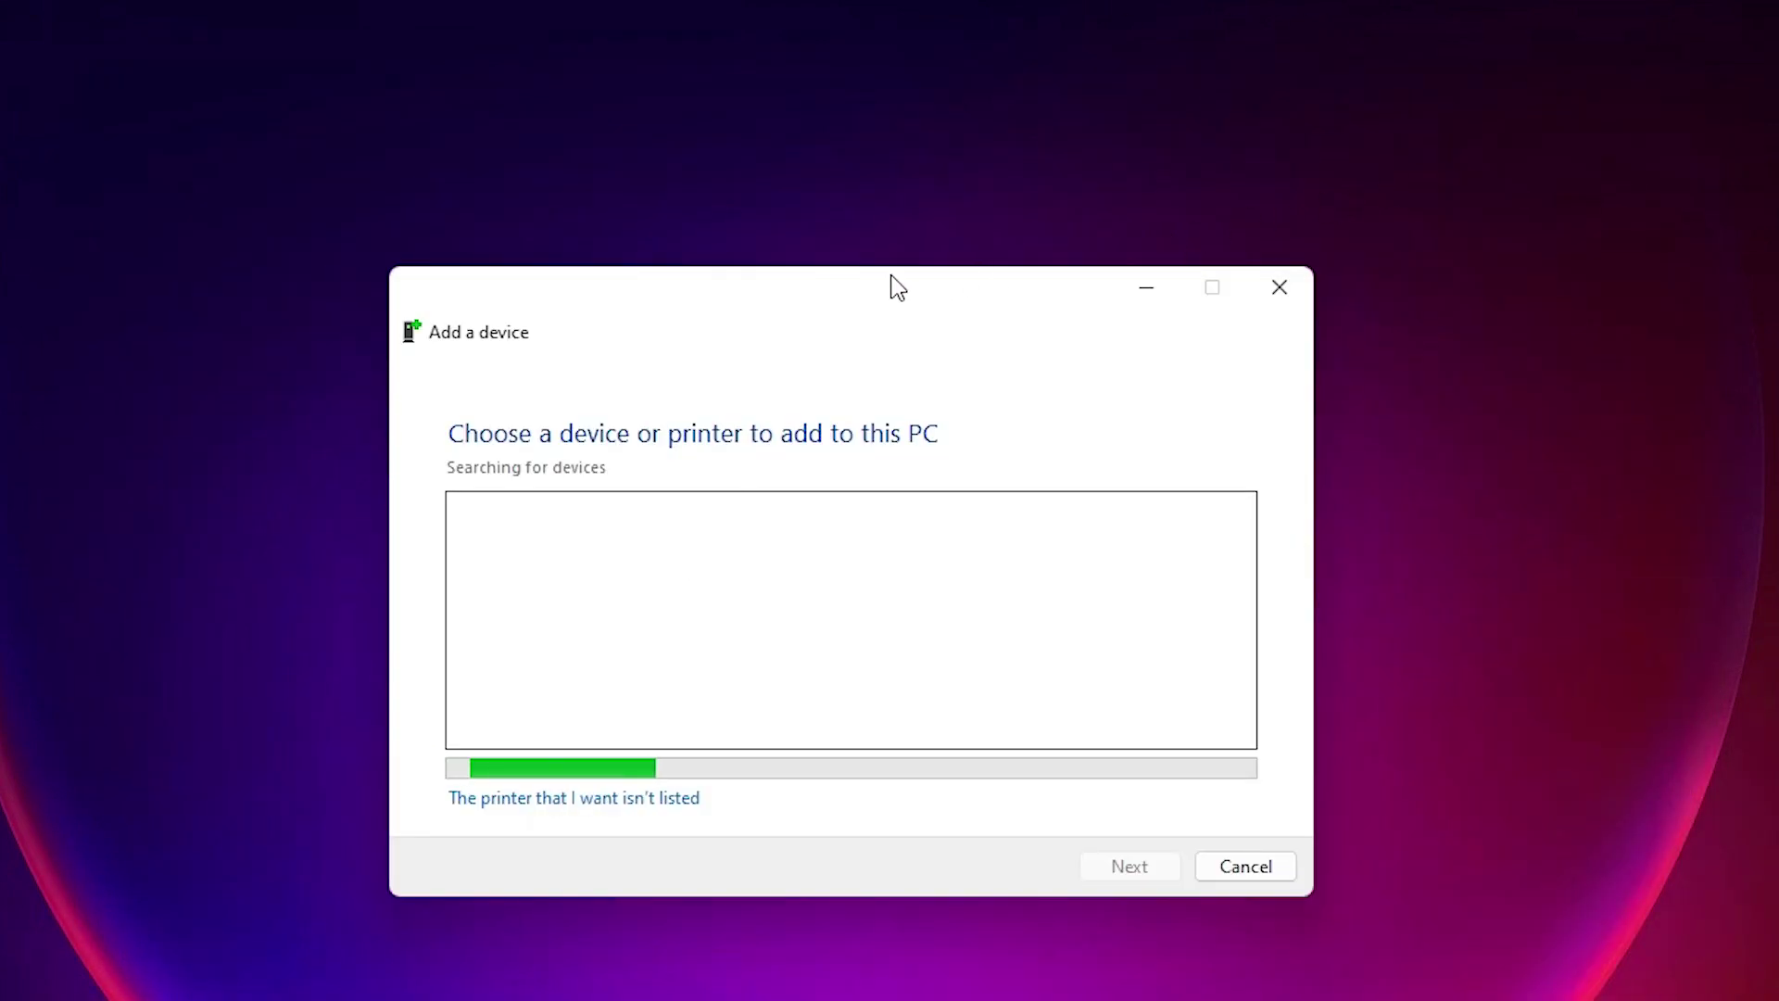
click(625, 792)
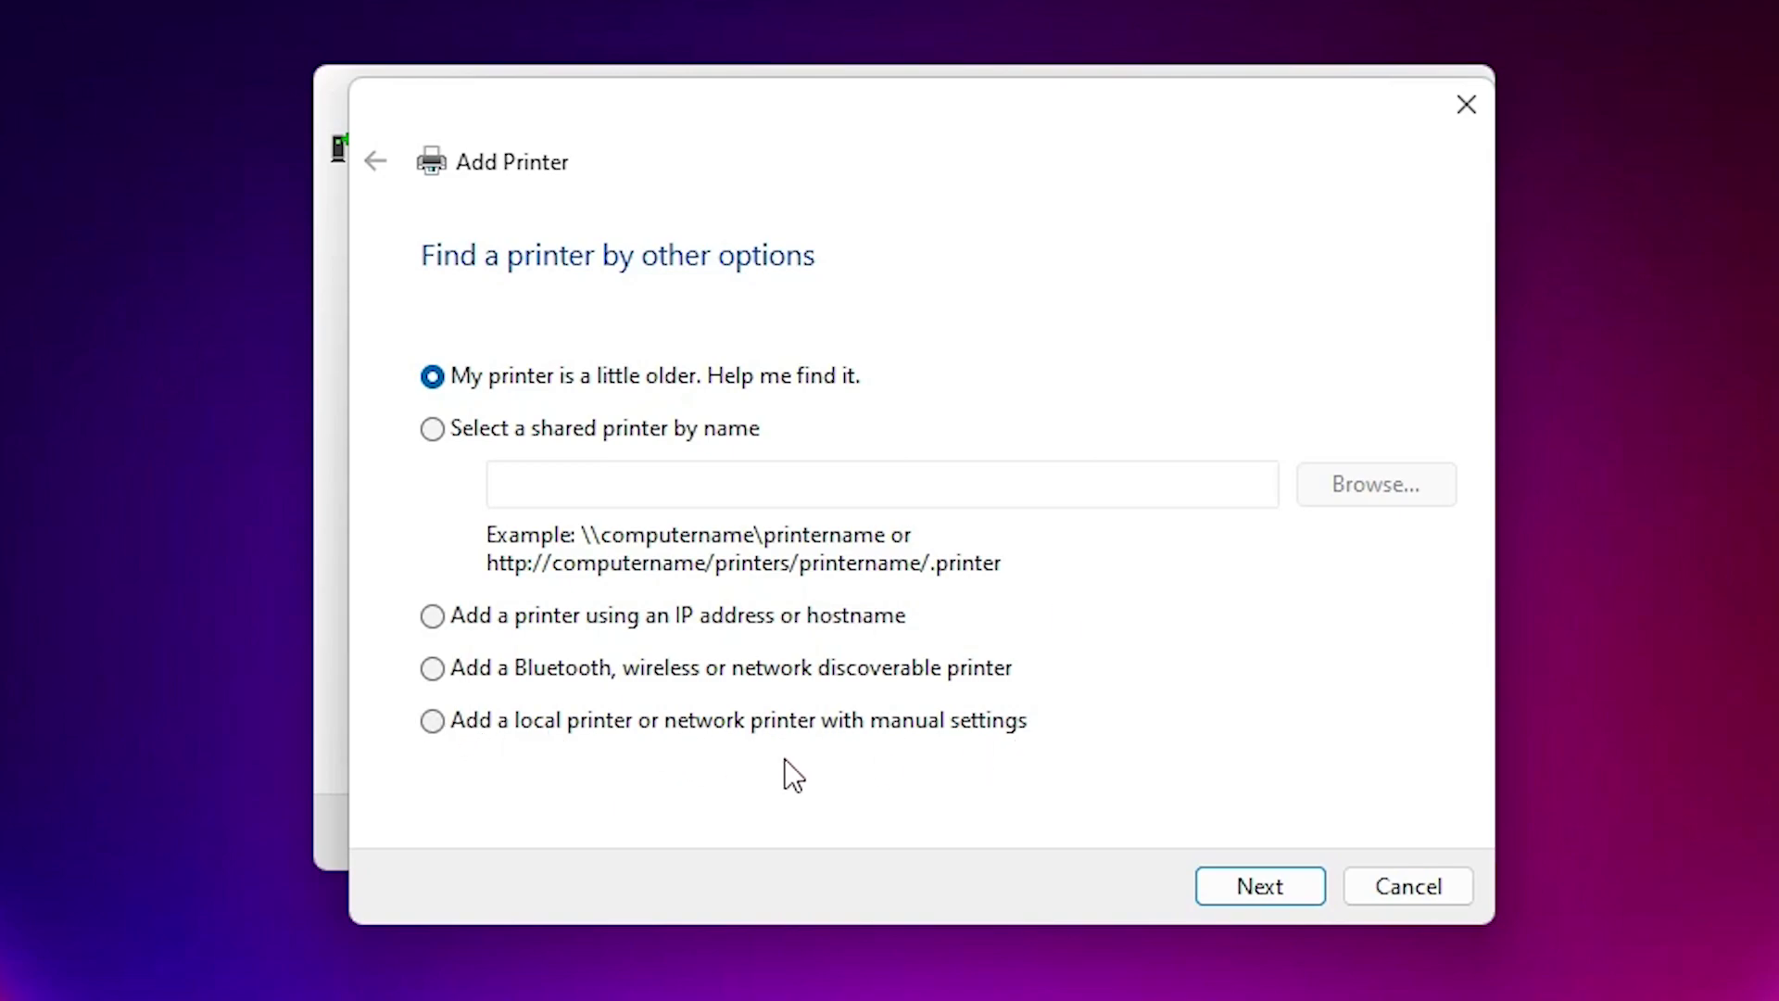
click(478, 727)
click(1281, 870)
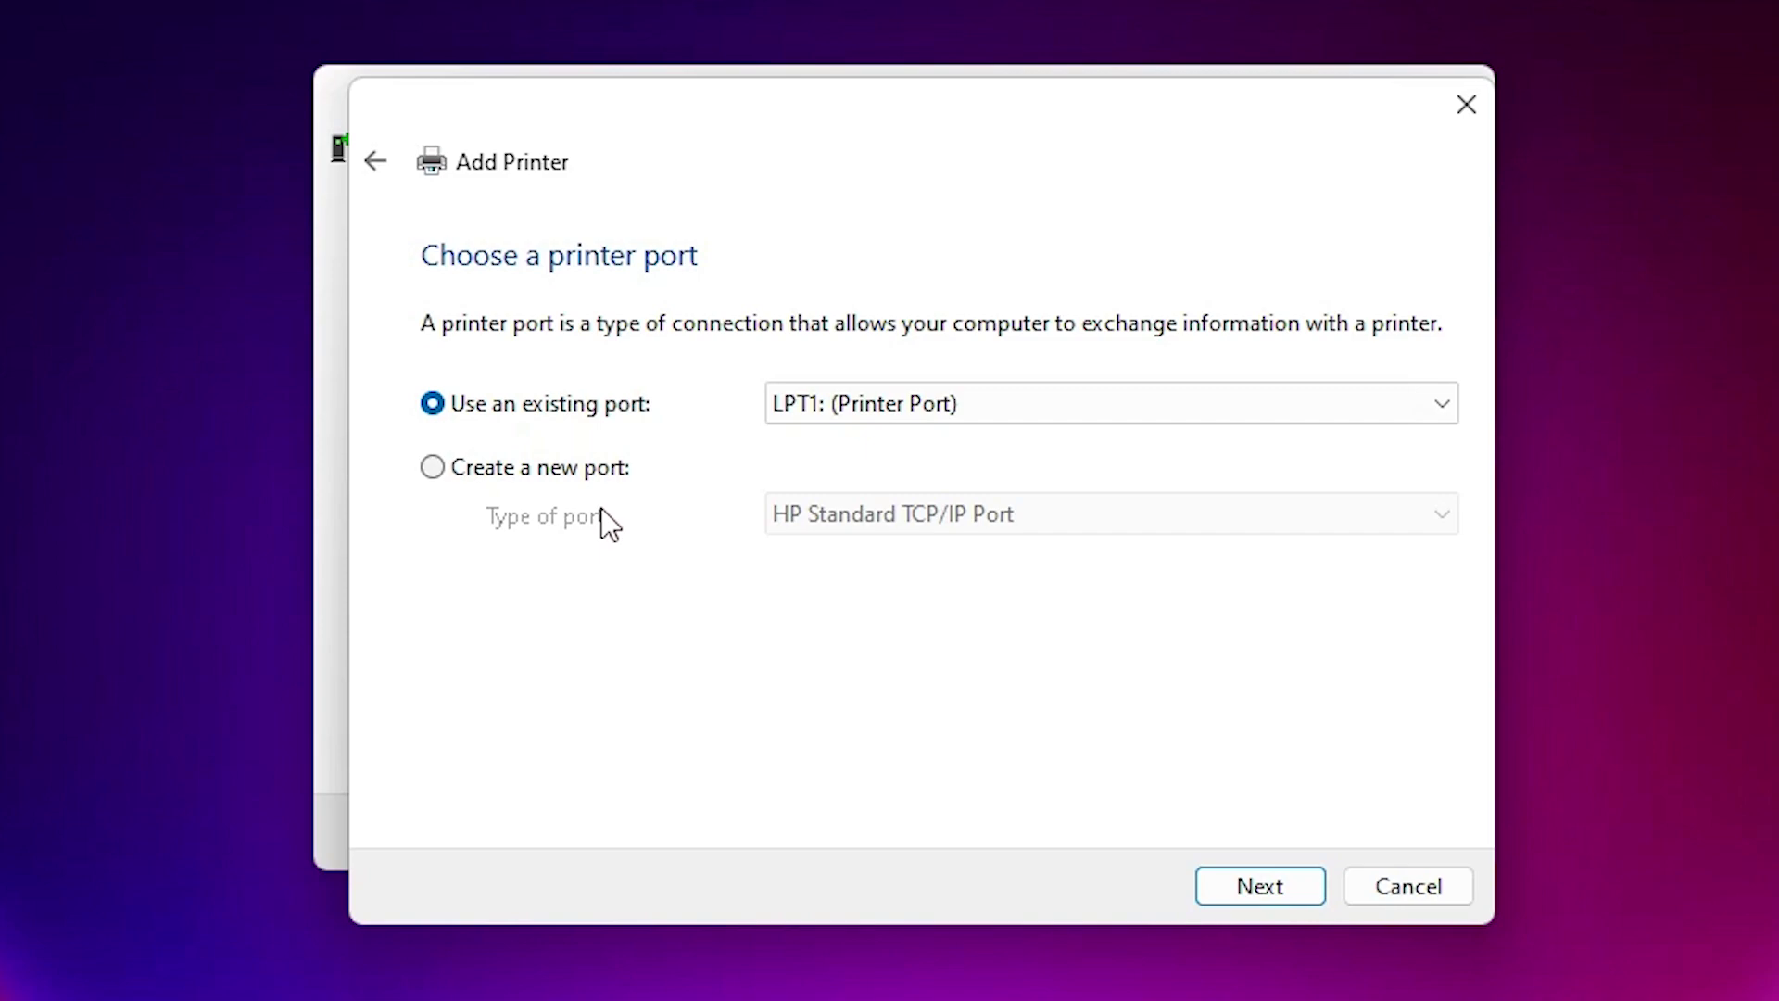
- Use the existing port USB_001 (Local Port) for the new printer and continue to driver selection
click(925, 410)
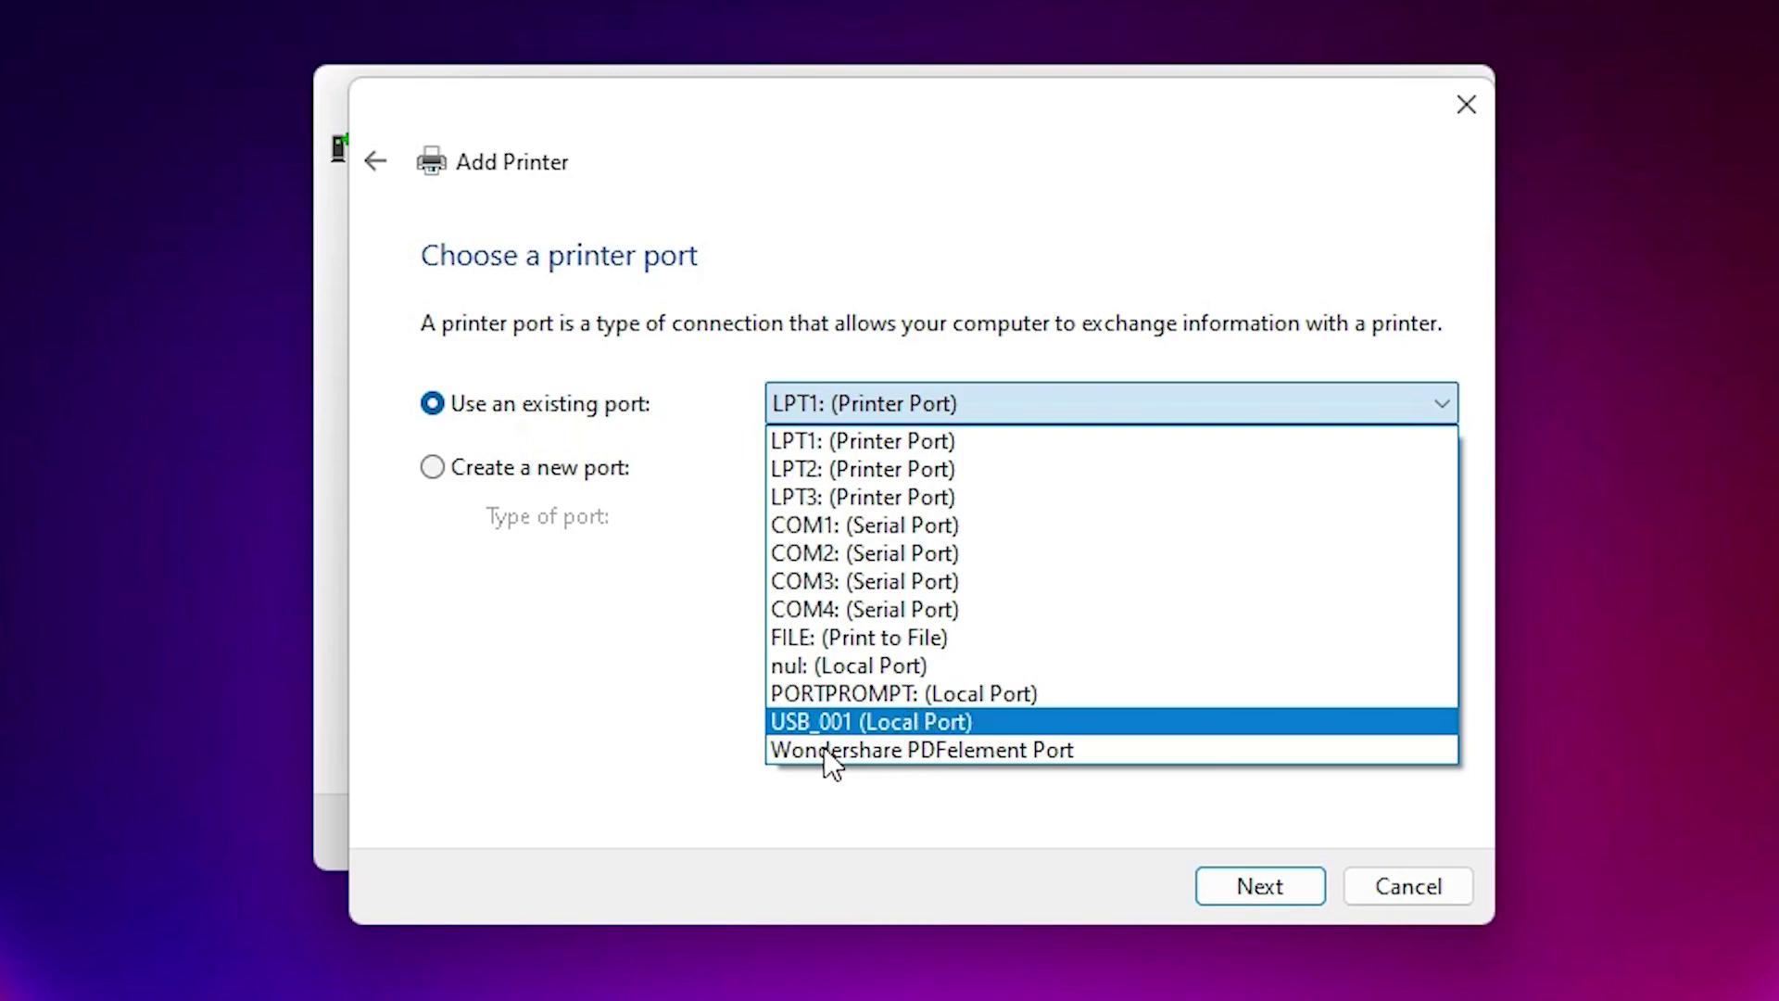
click(895, 721)
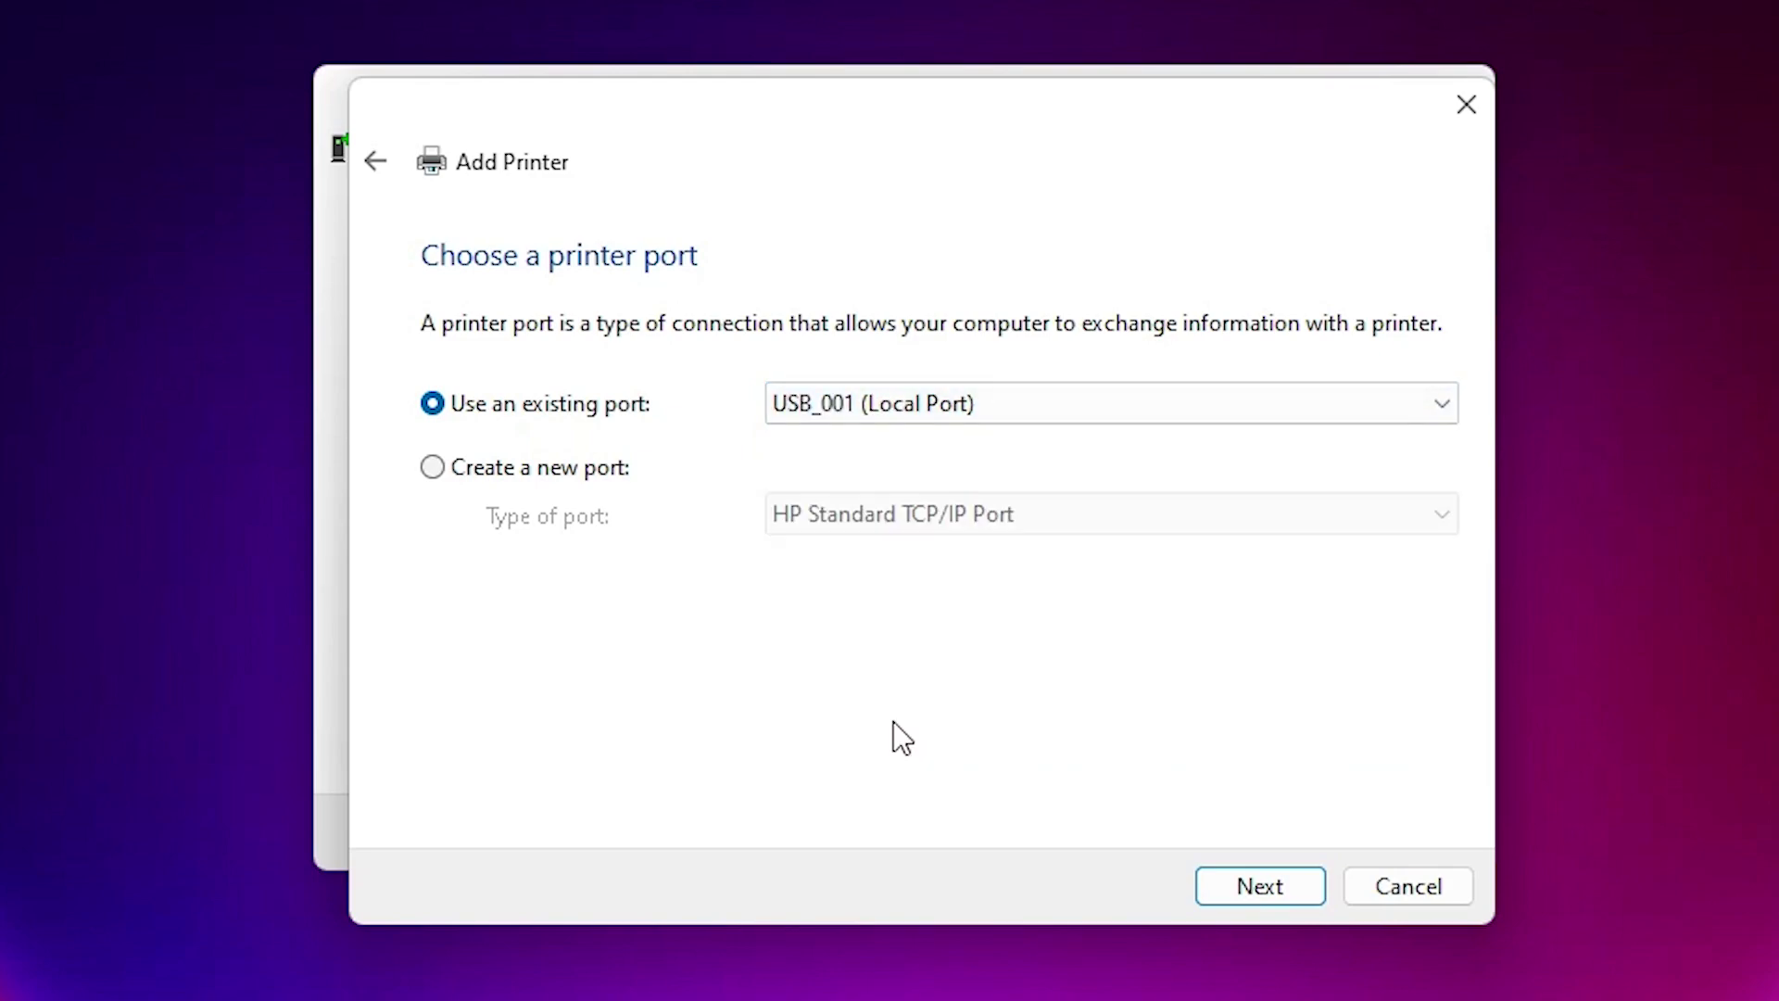
click(1256, 871)
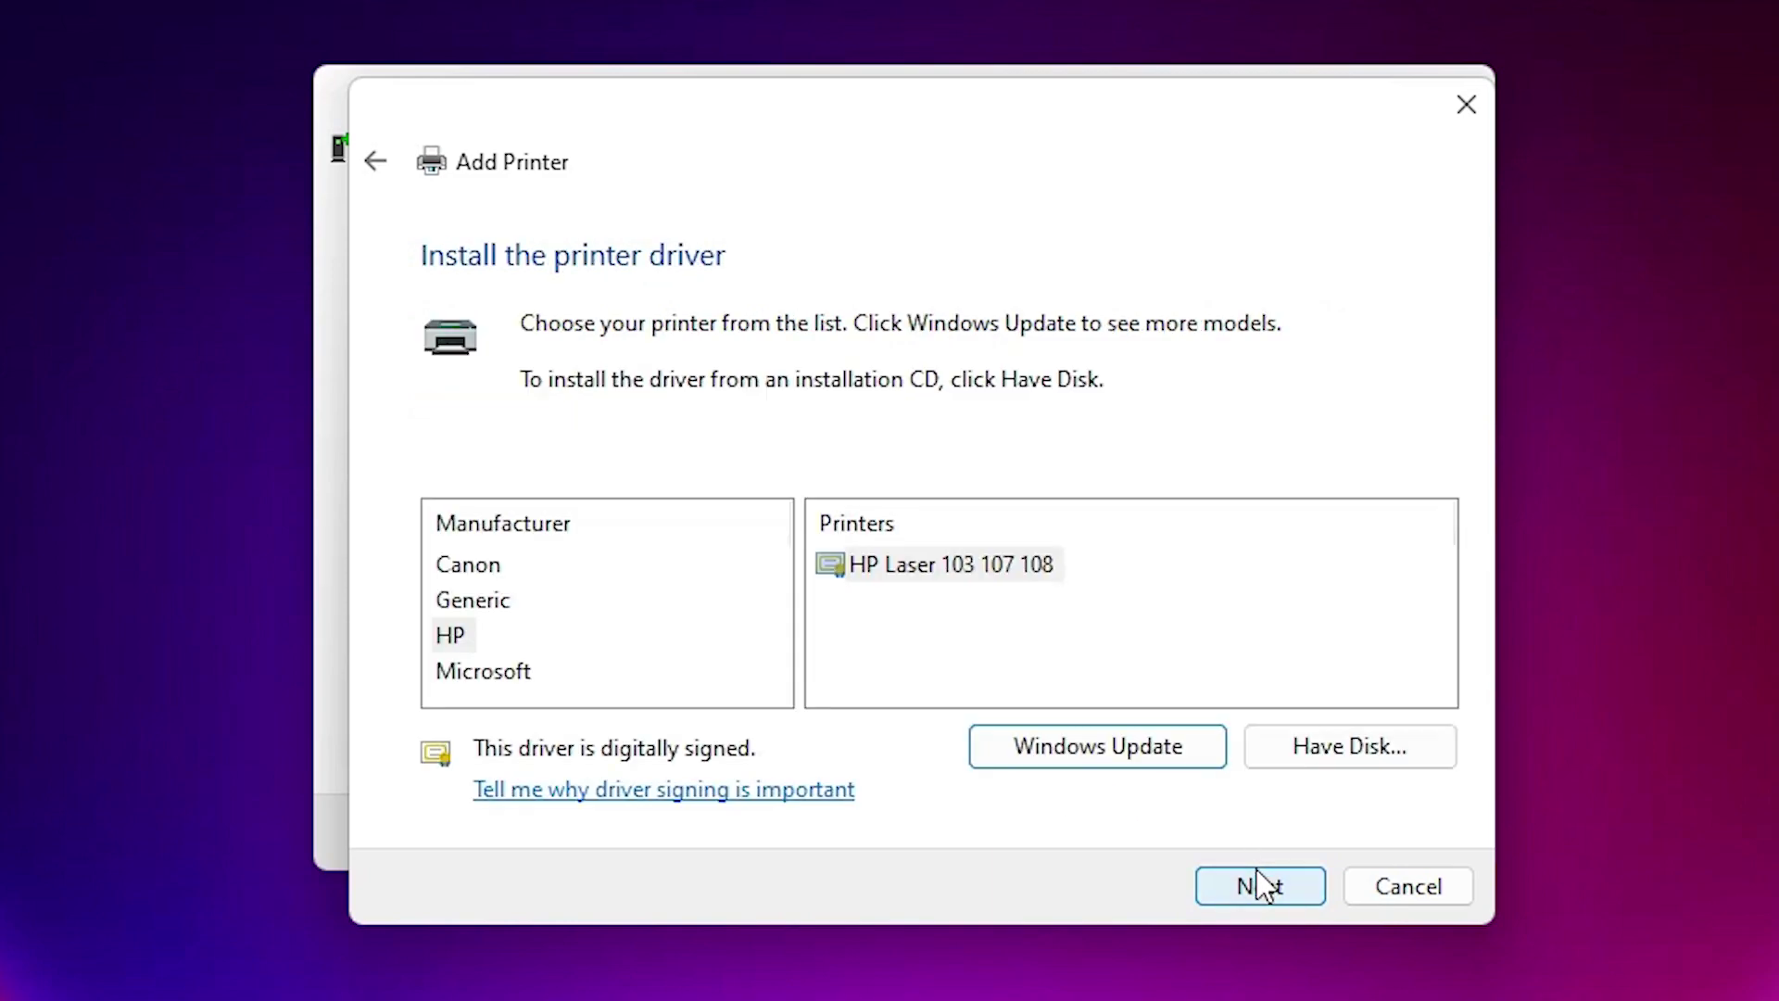
- Choose to install the driver from disk and browse to the extracted Full_Webpack-44.11.2779 folder on the desktop
click(1315, 748)
click(1215, 679)
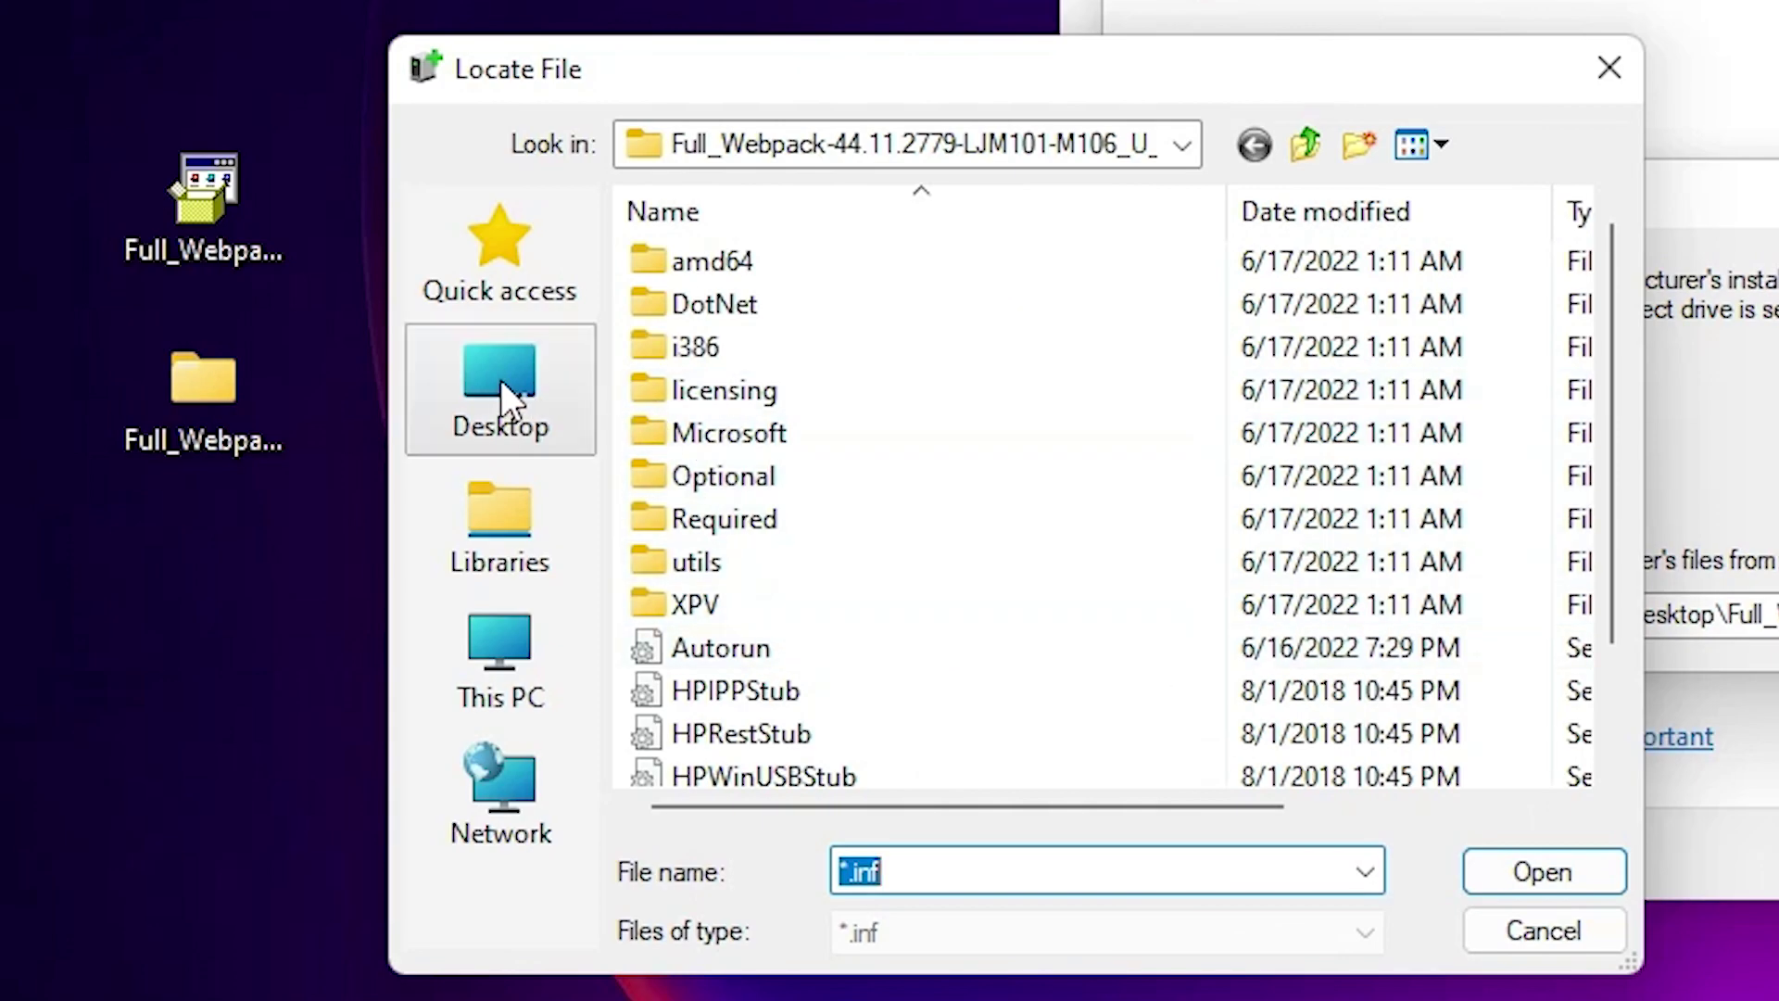
click(501, 384)
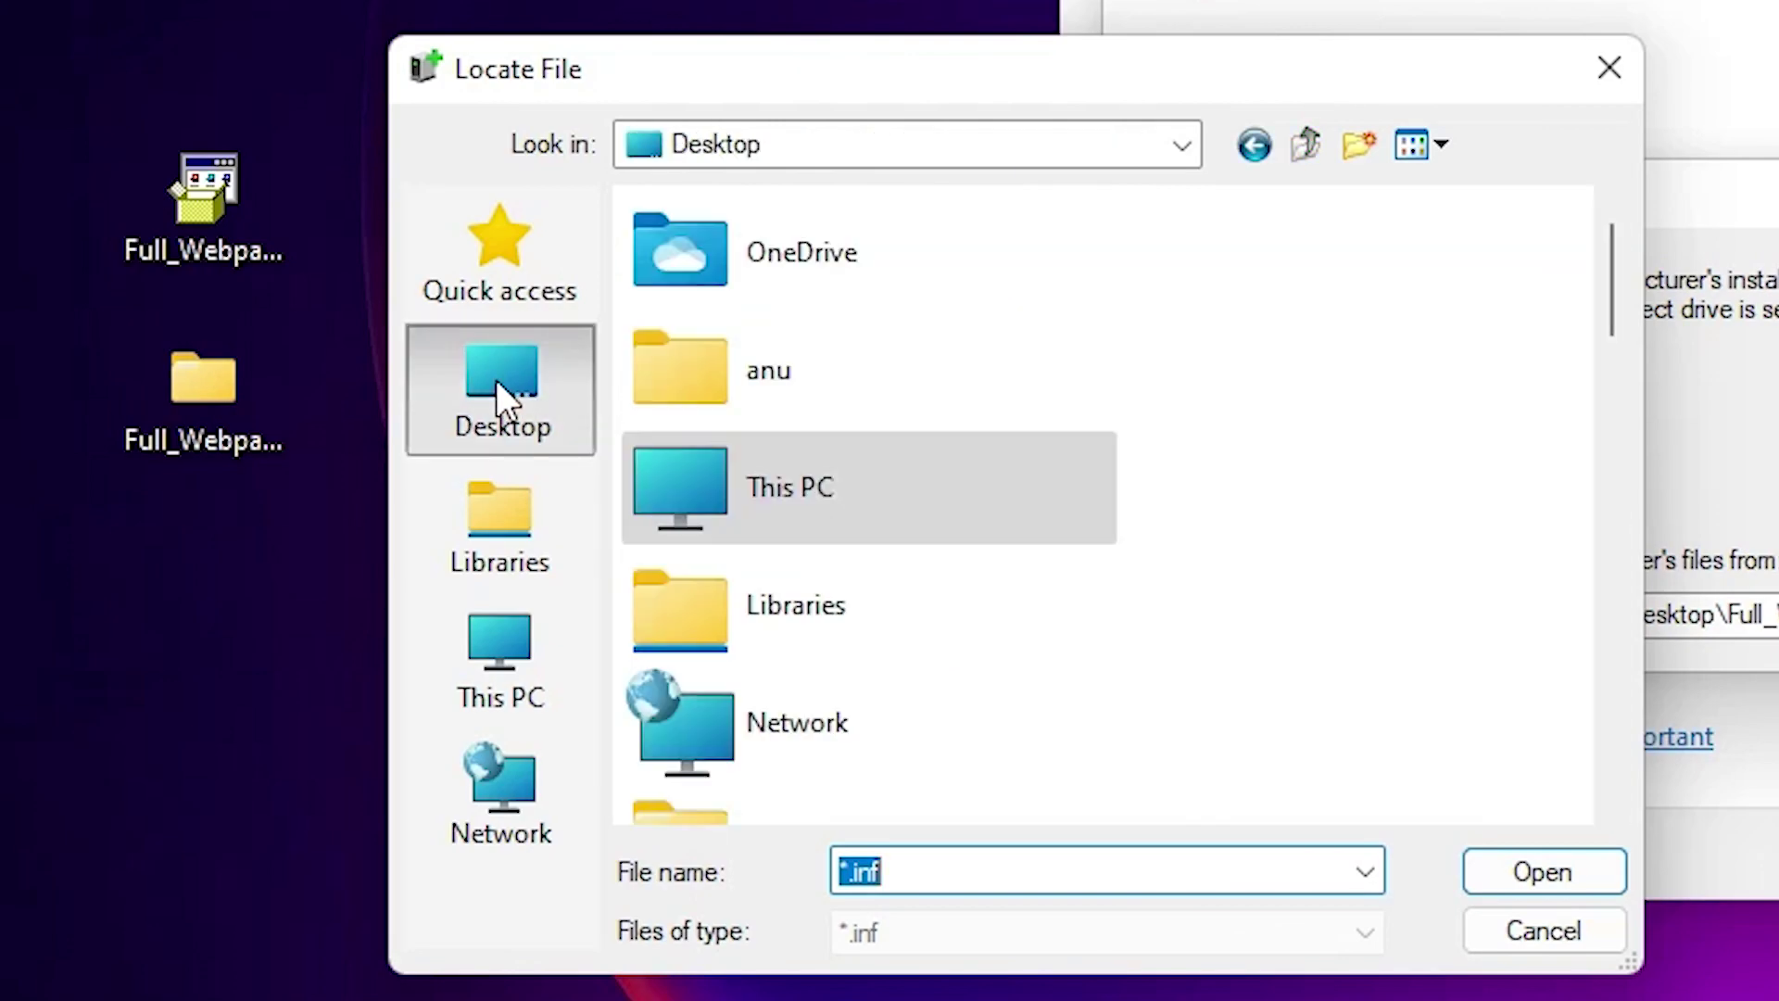
text(f)
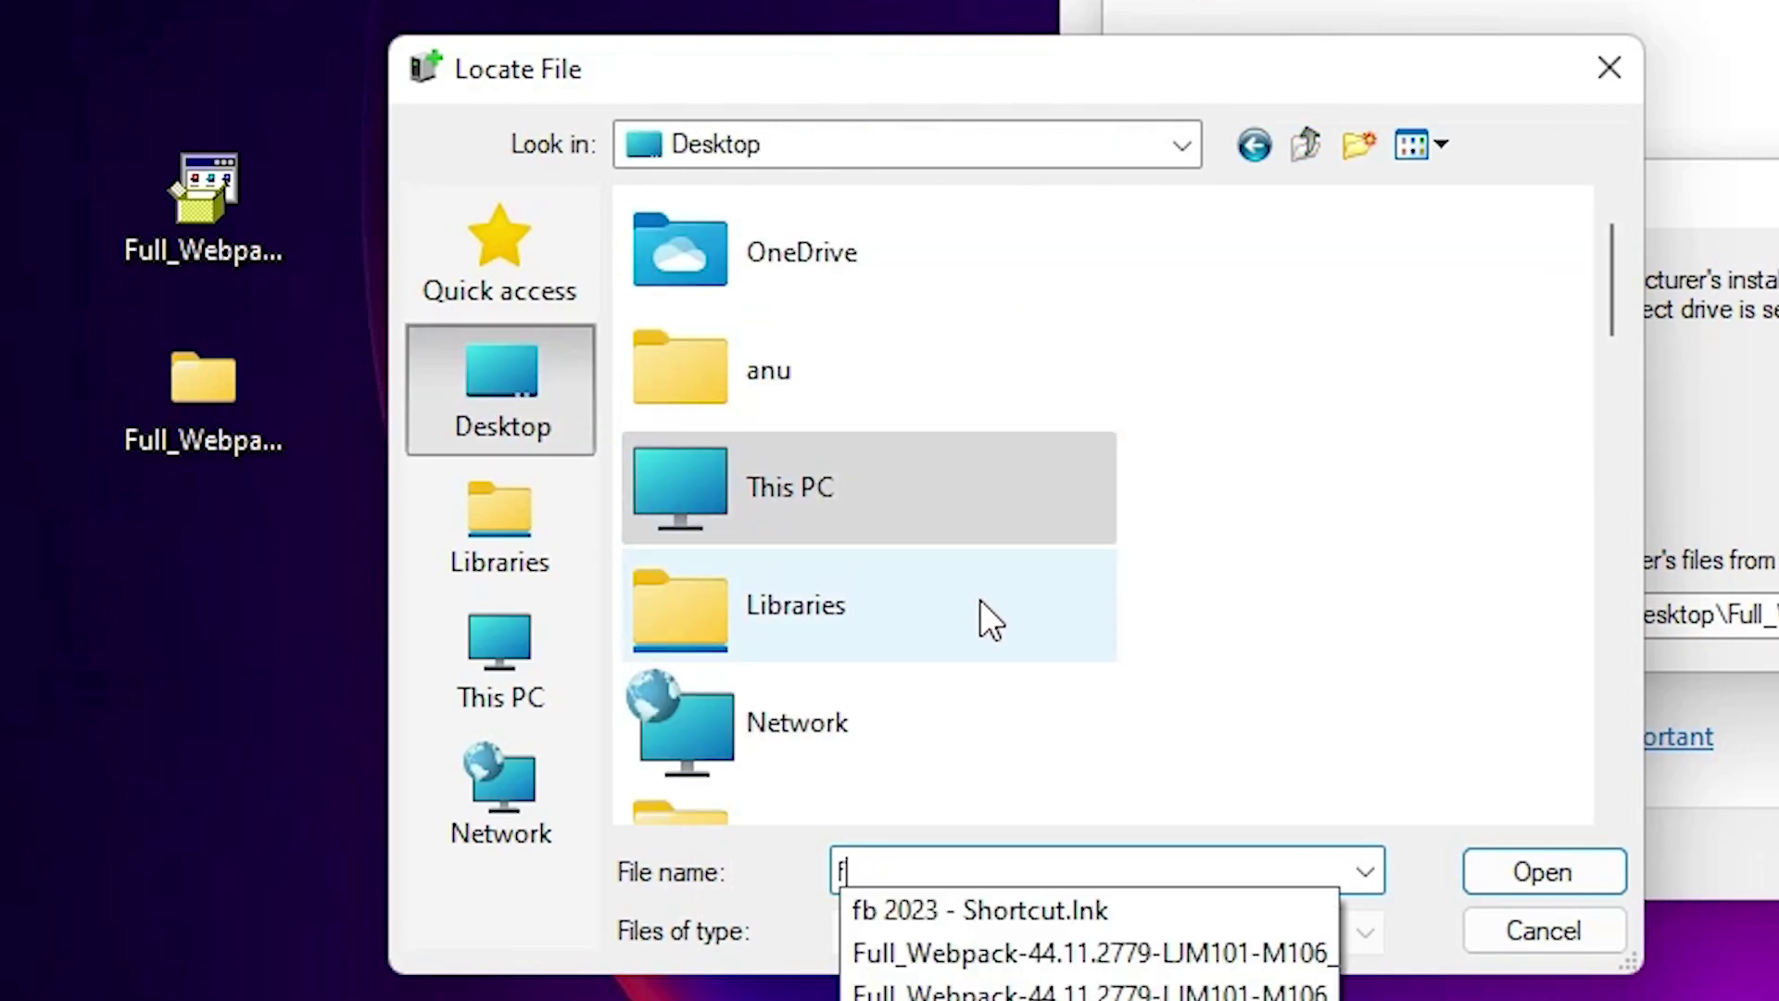
click(917, 713)
scroll(991, 676, down, 3)
click(1025, 222)
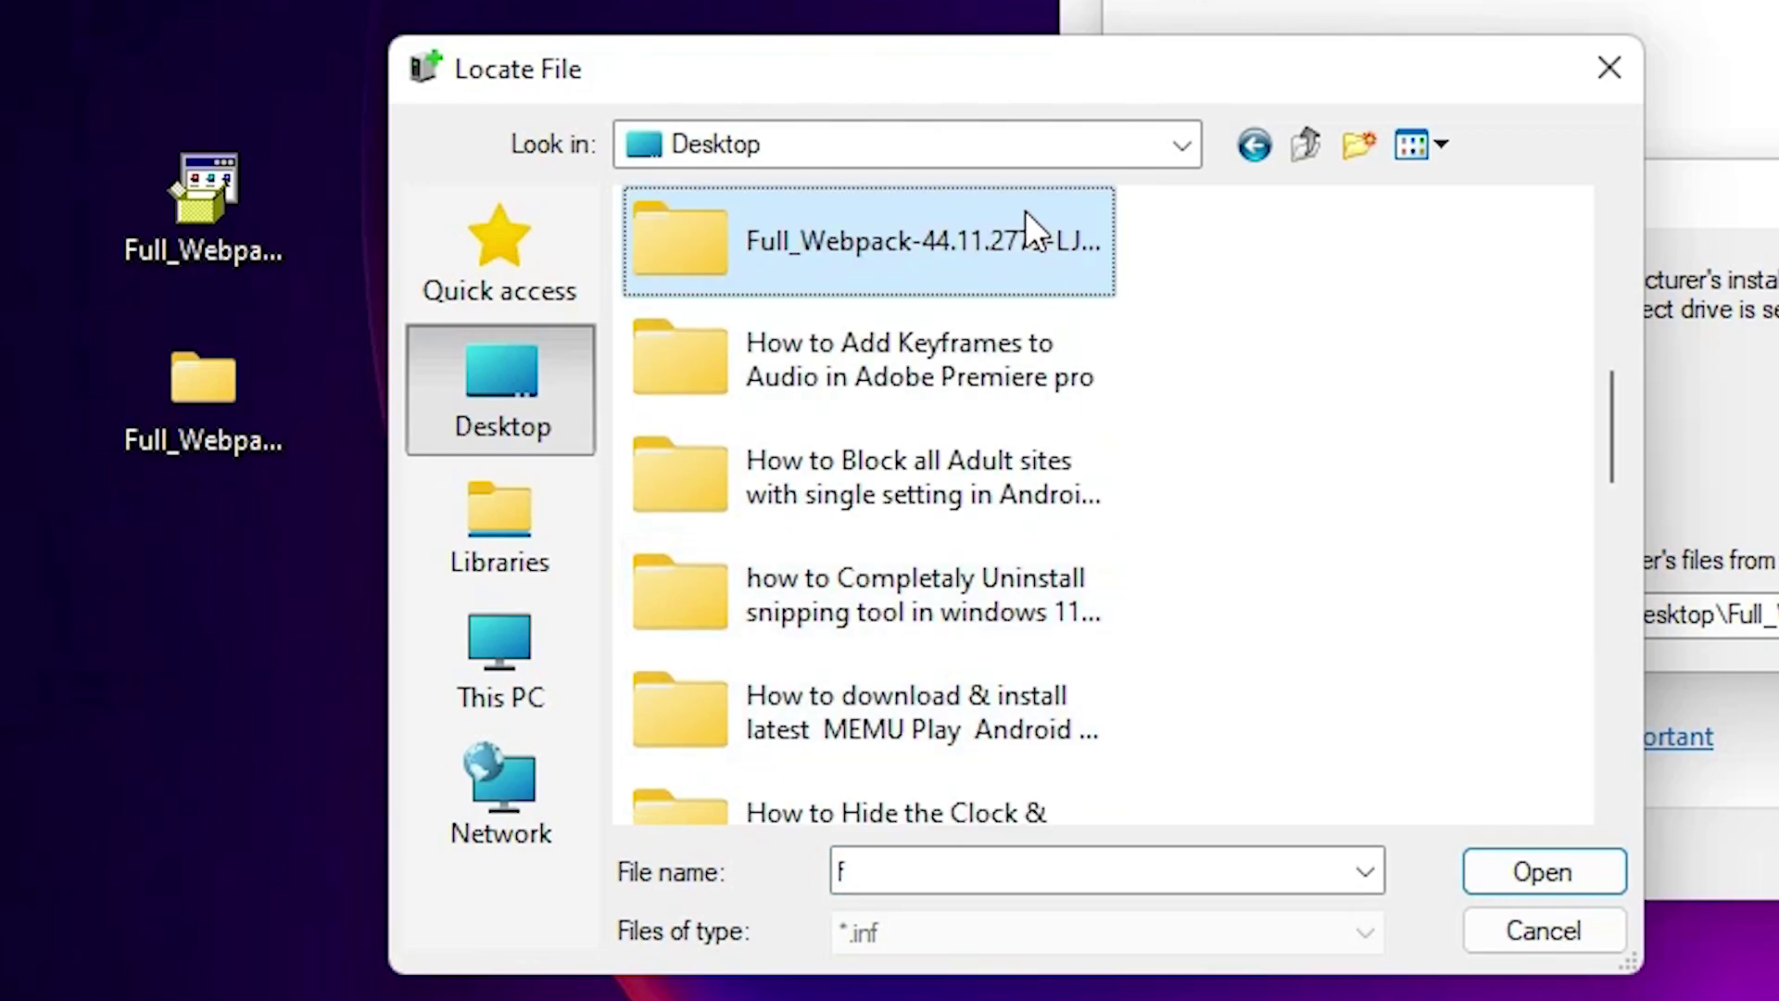
double_click(988, 247)
- Select Autorun.inf as the driver information file and load the printer list from it
scroll(893, 613, down, 1)
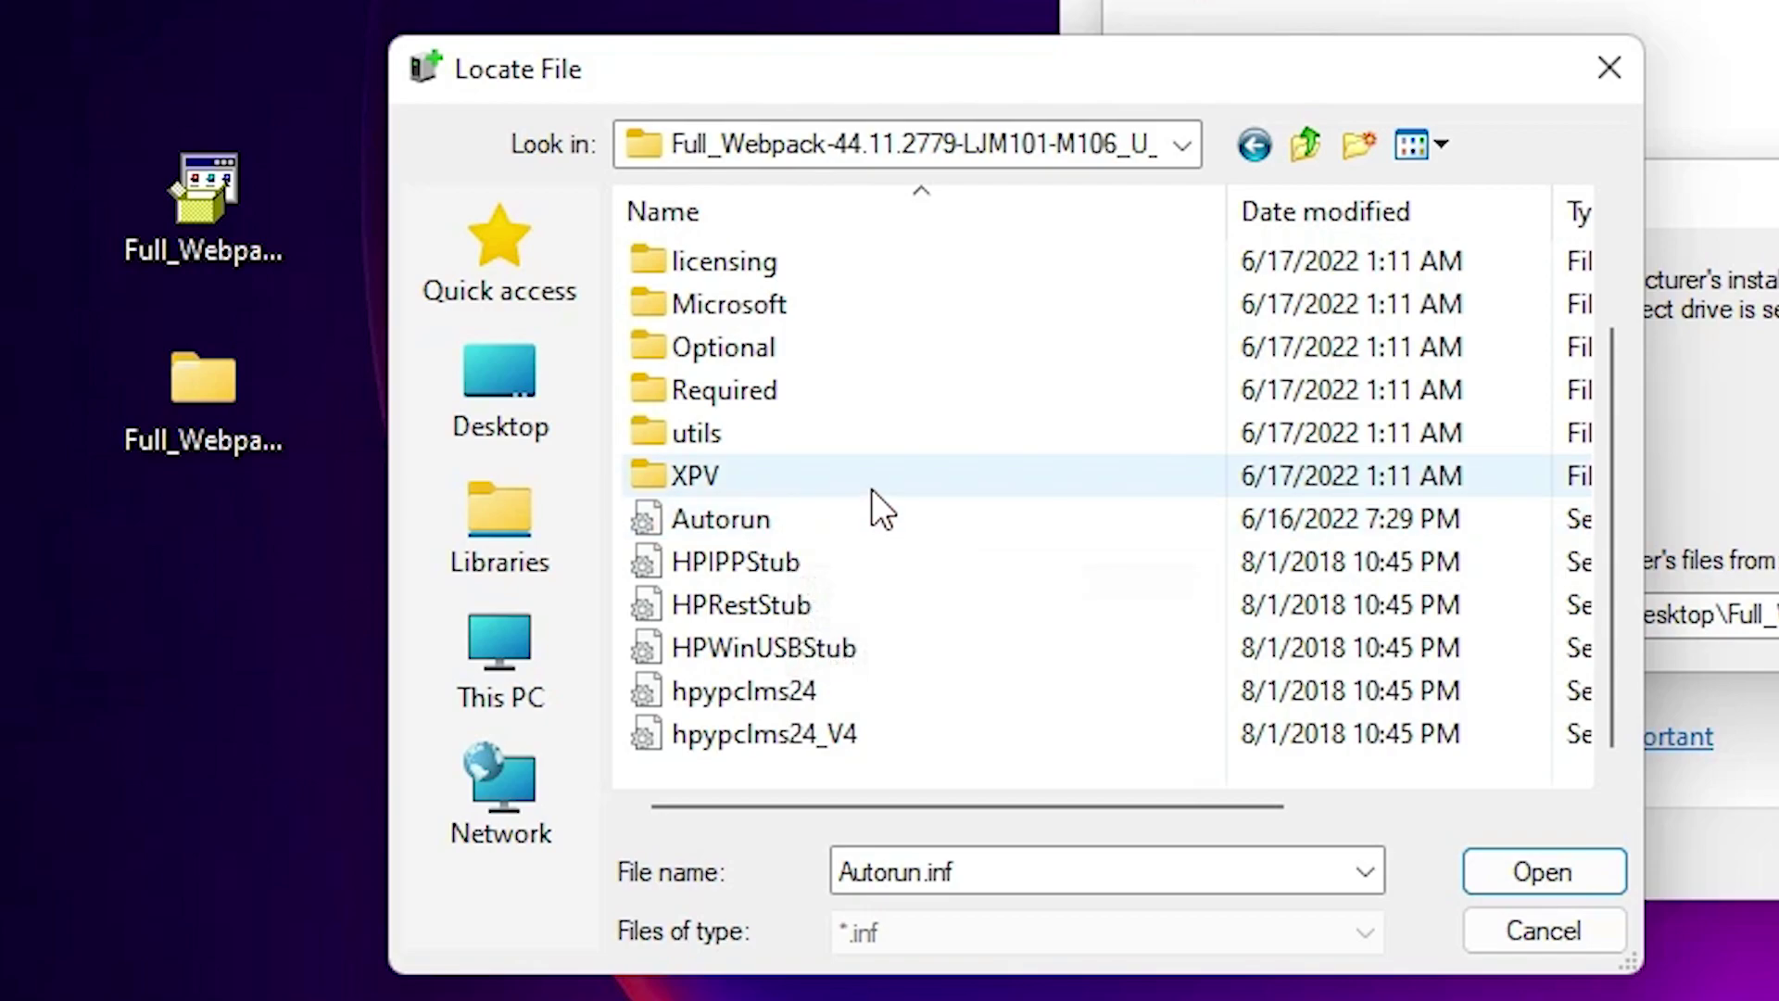
double_click(777, 520)
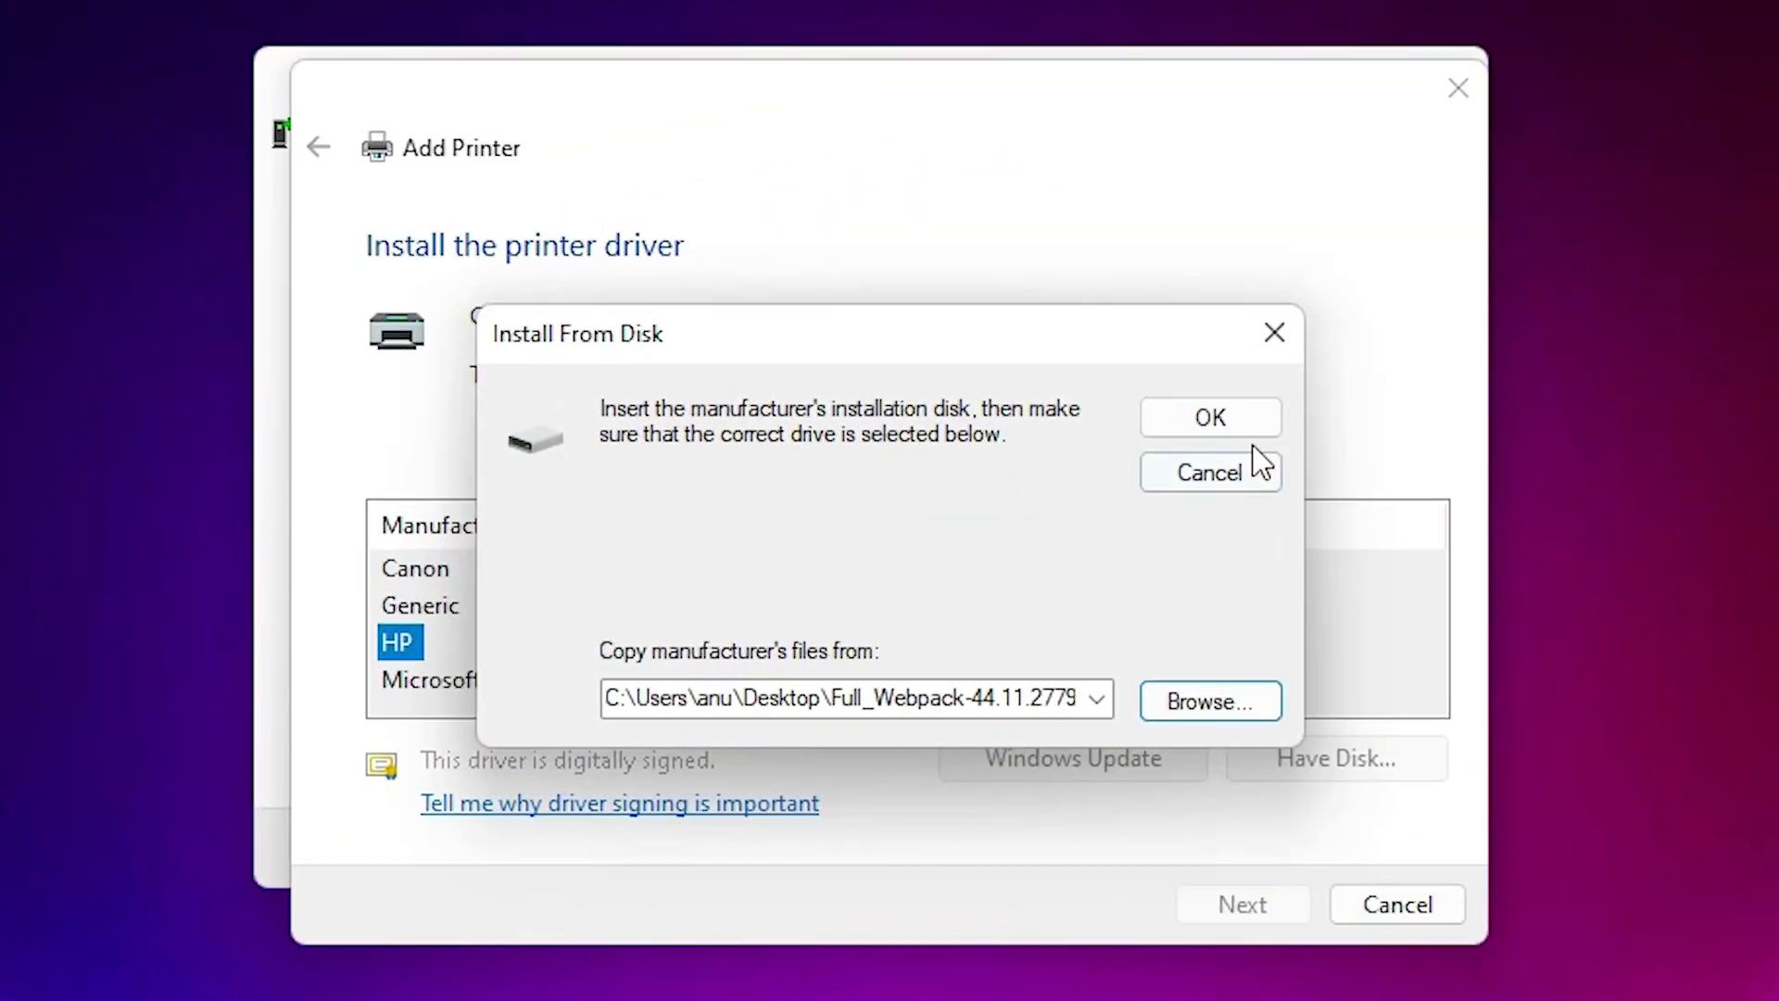
click(1241, 434)
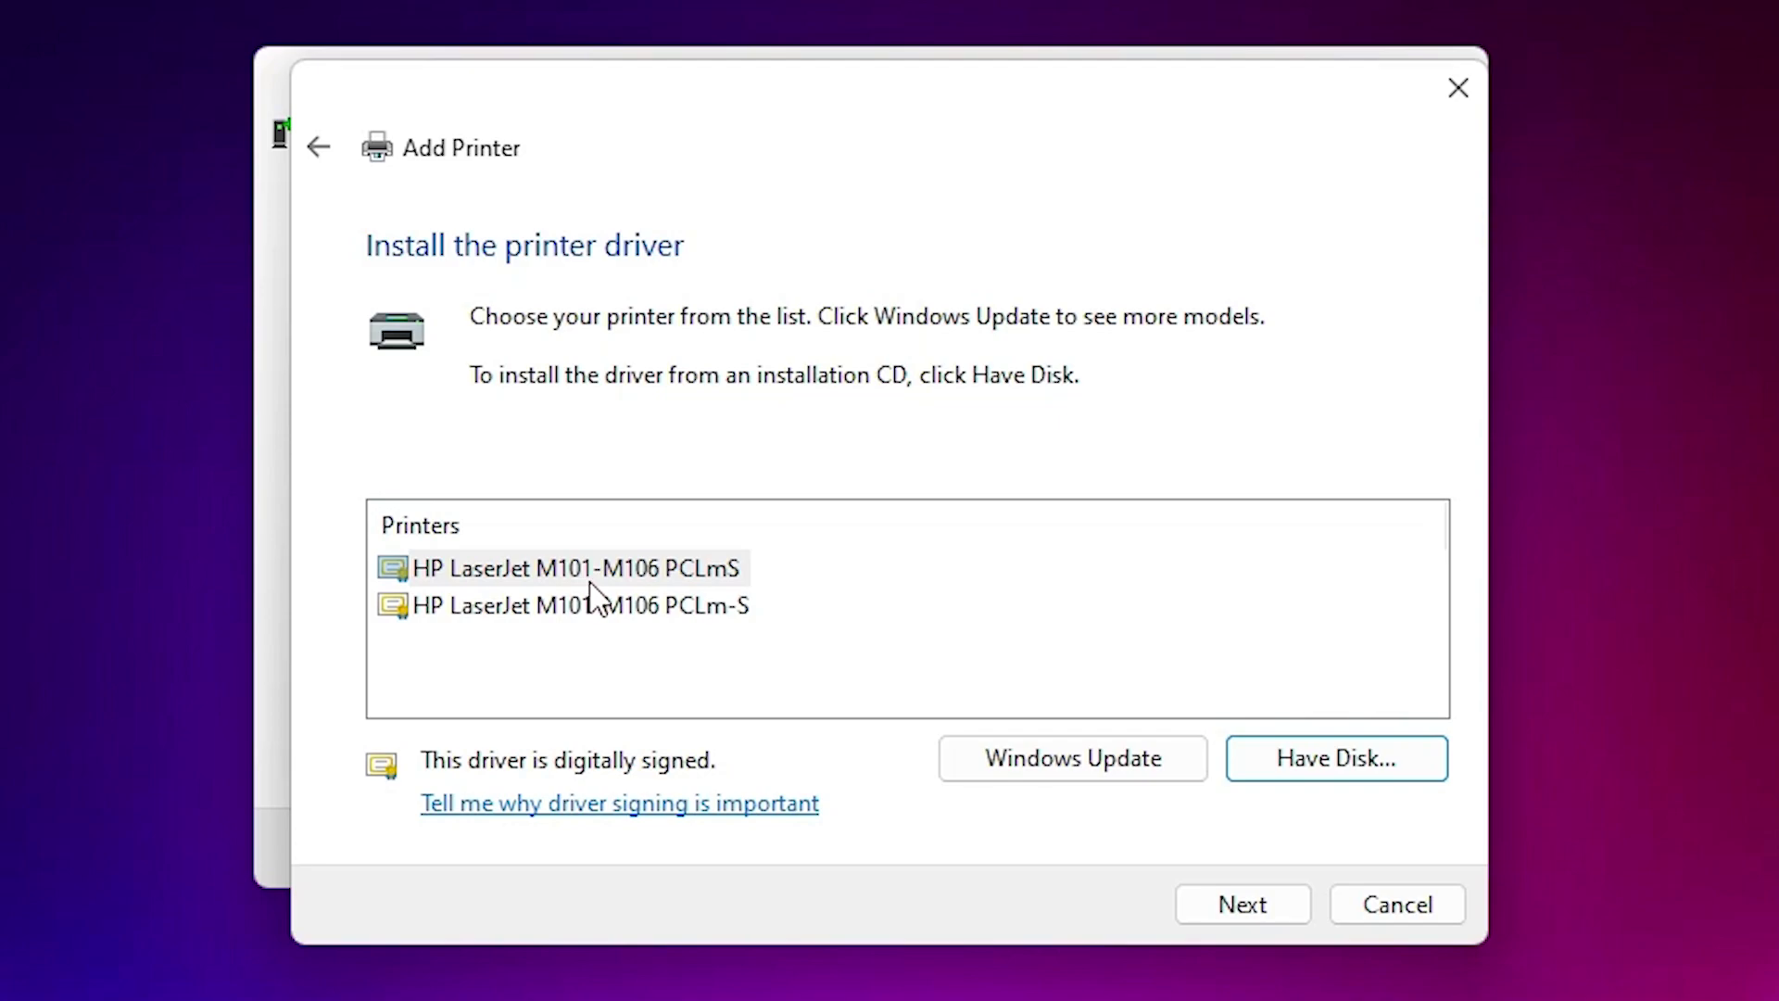
- Select the HP LaserJet M101-M106 PCLmS driver and continue to printer naming
click(660, 604)
click(685, 570)
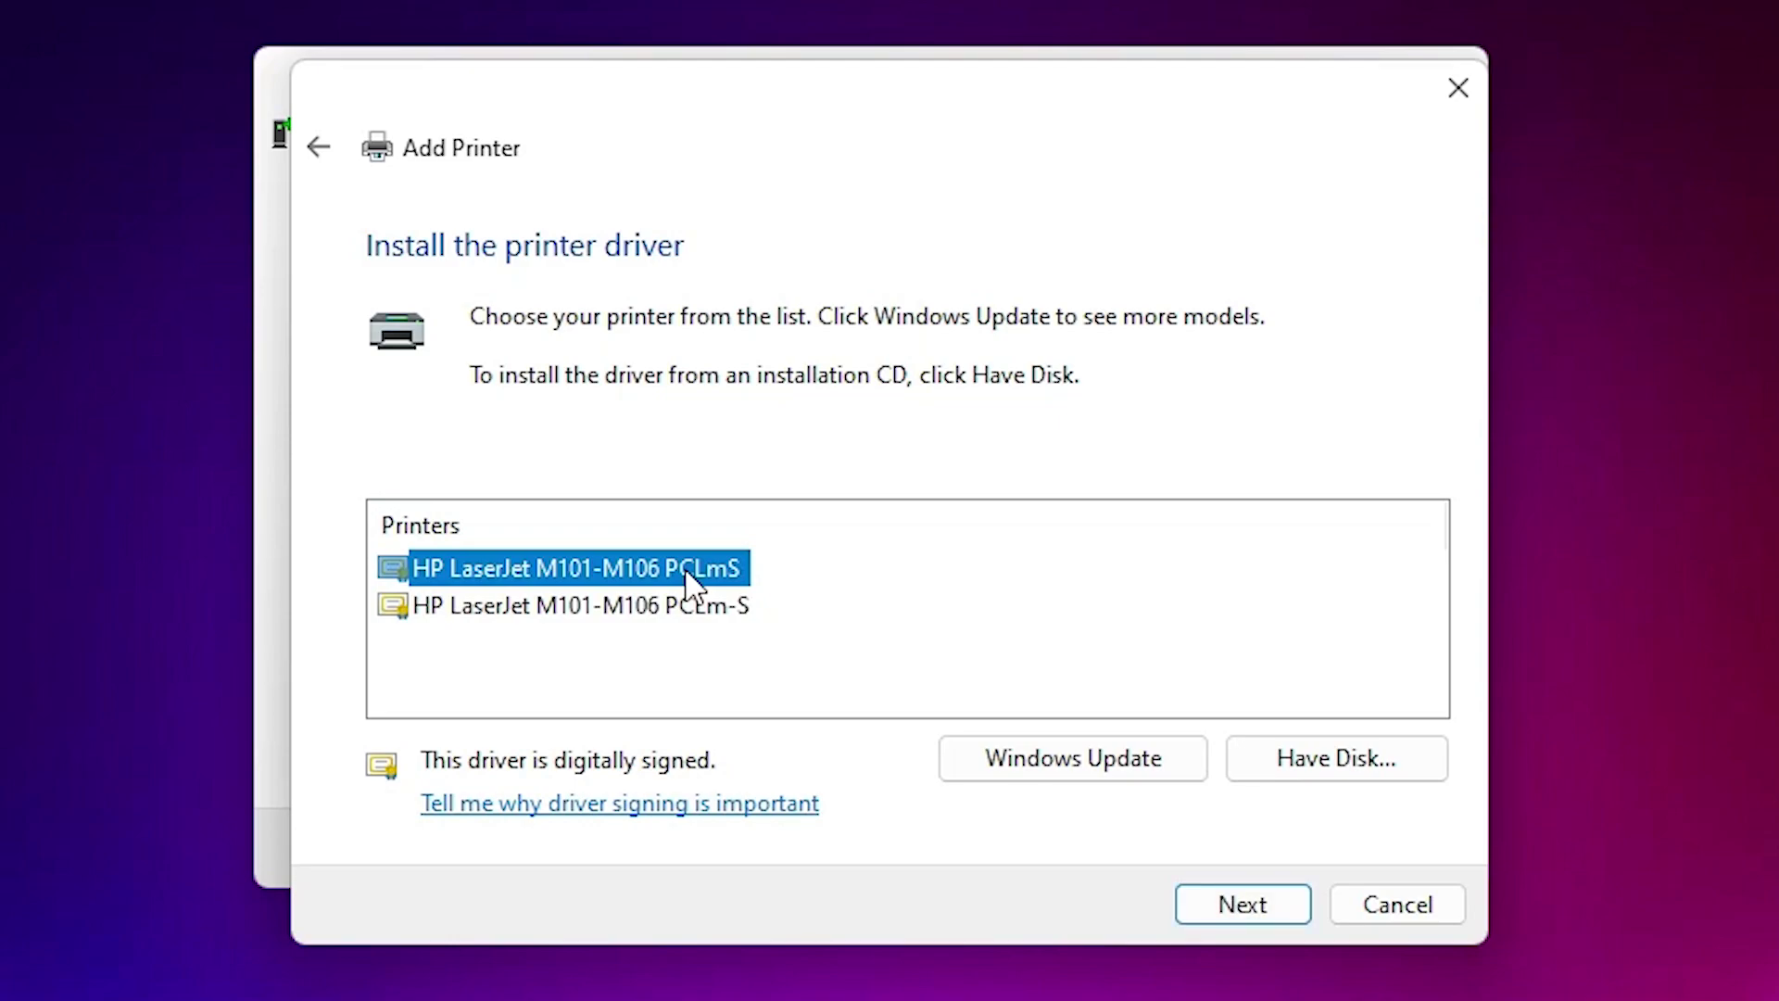
click(1288, 917)
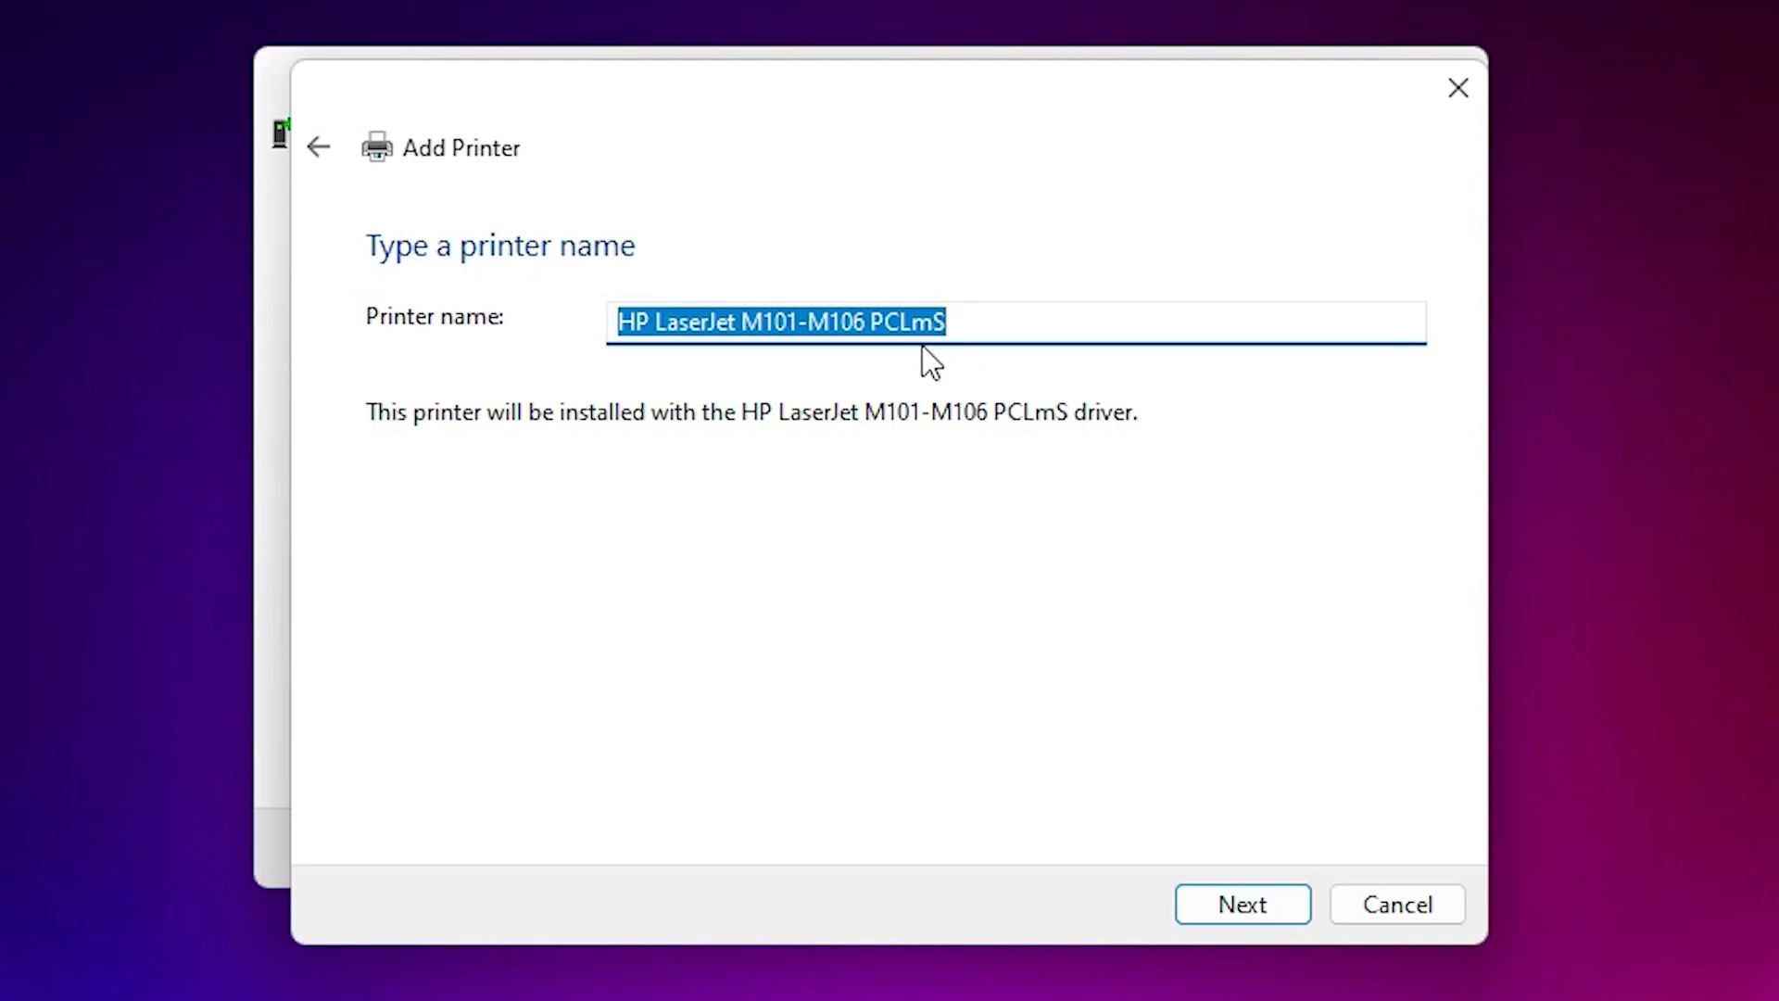
- Name the printer HP LaserJet M102 a, install it and finish the wizard without printing a test page
click(905, 324)
drag(785, 319, 974, 318)
text(2)
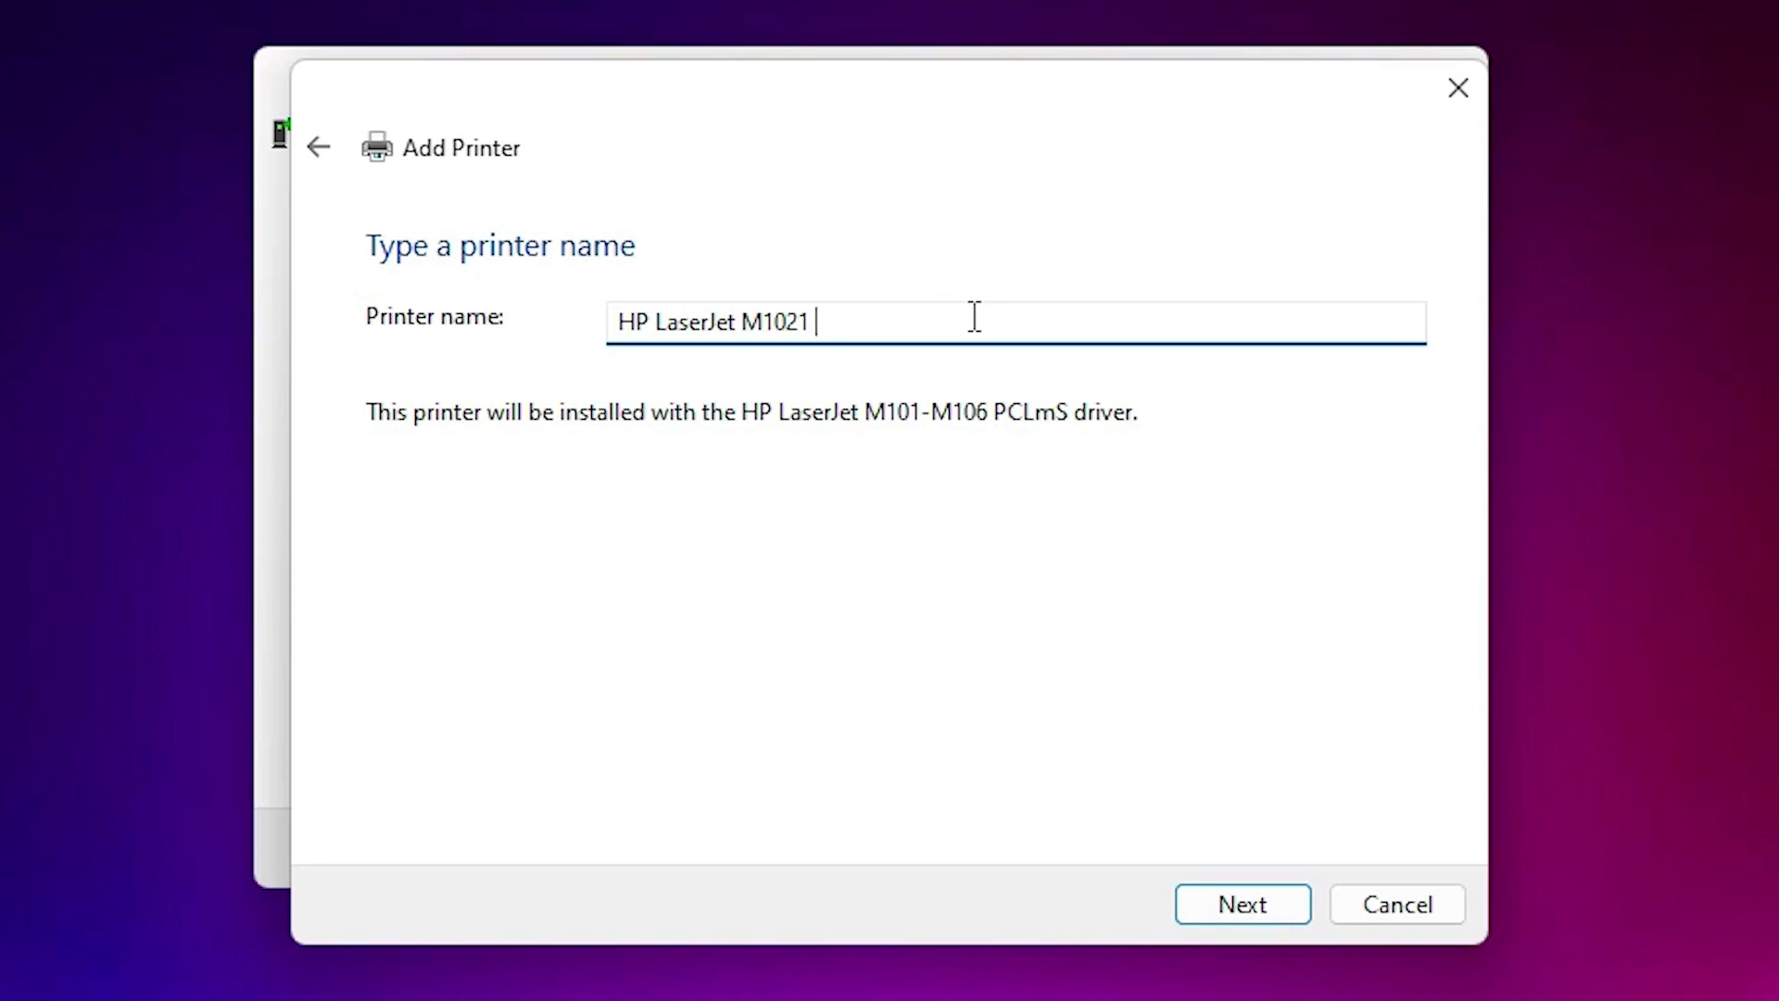
key(BackSpace)
text(a)
click(1286, 897)
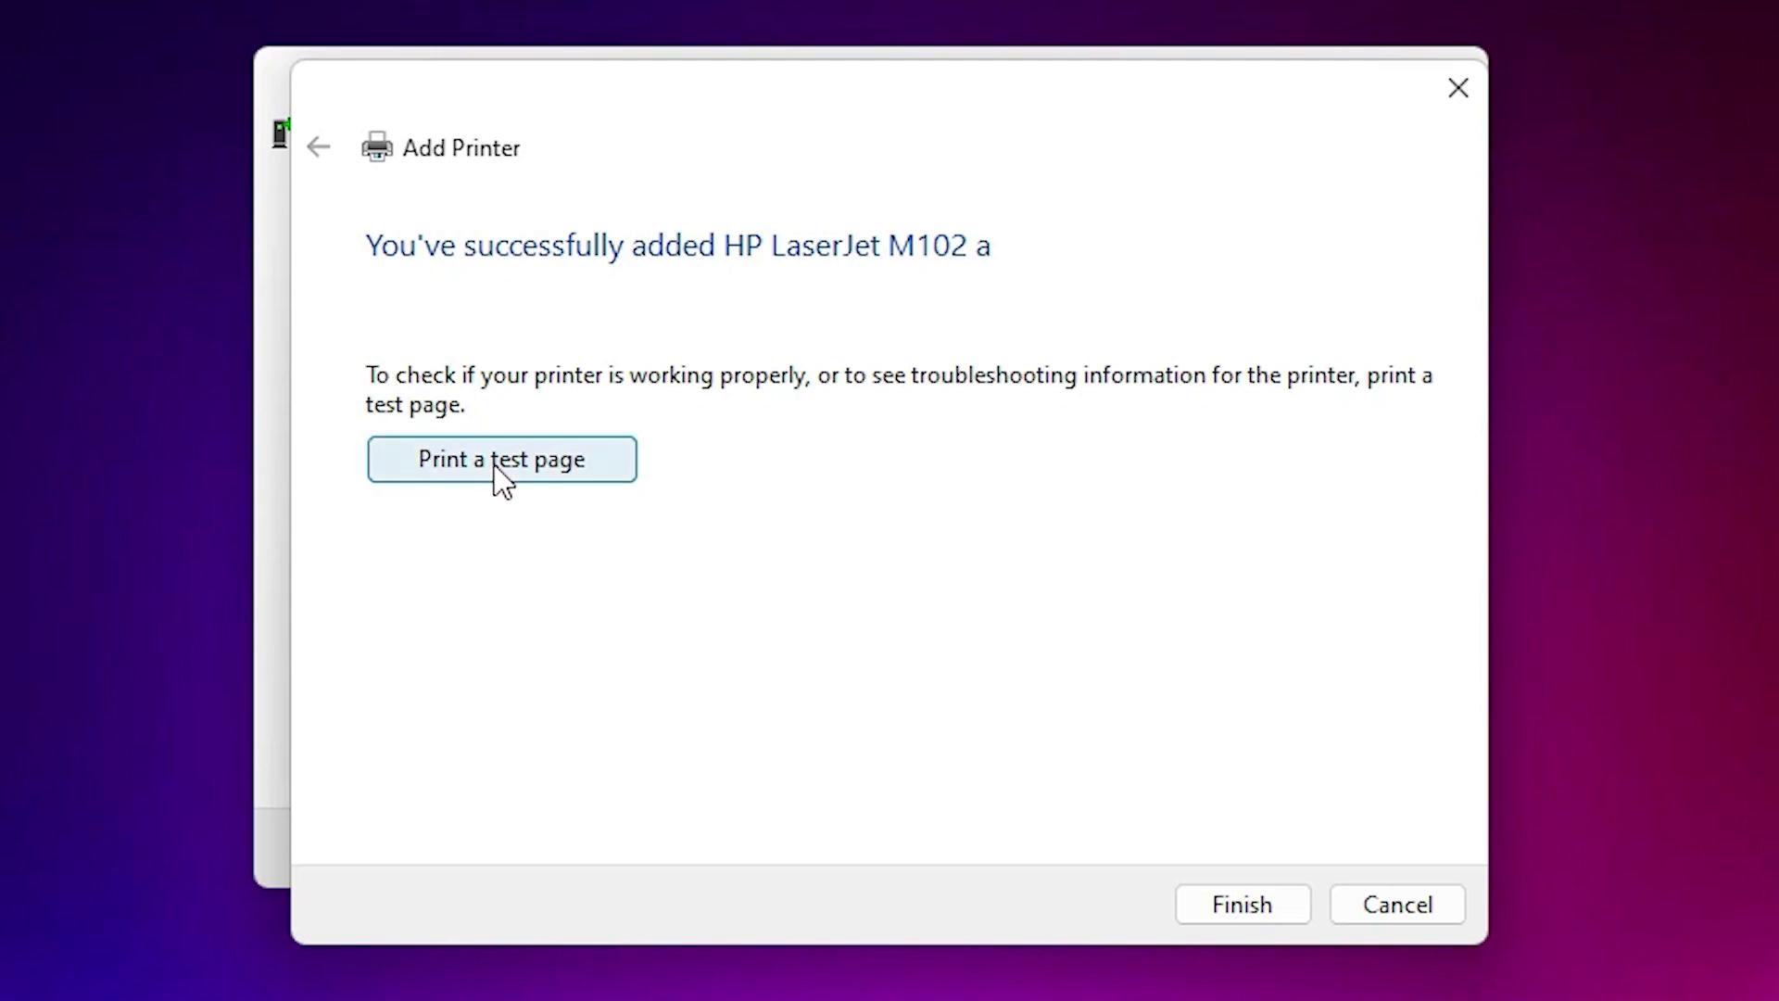
click(1281, 889)
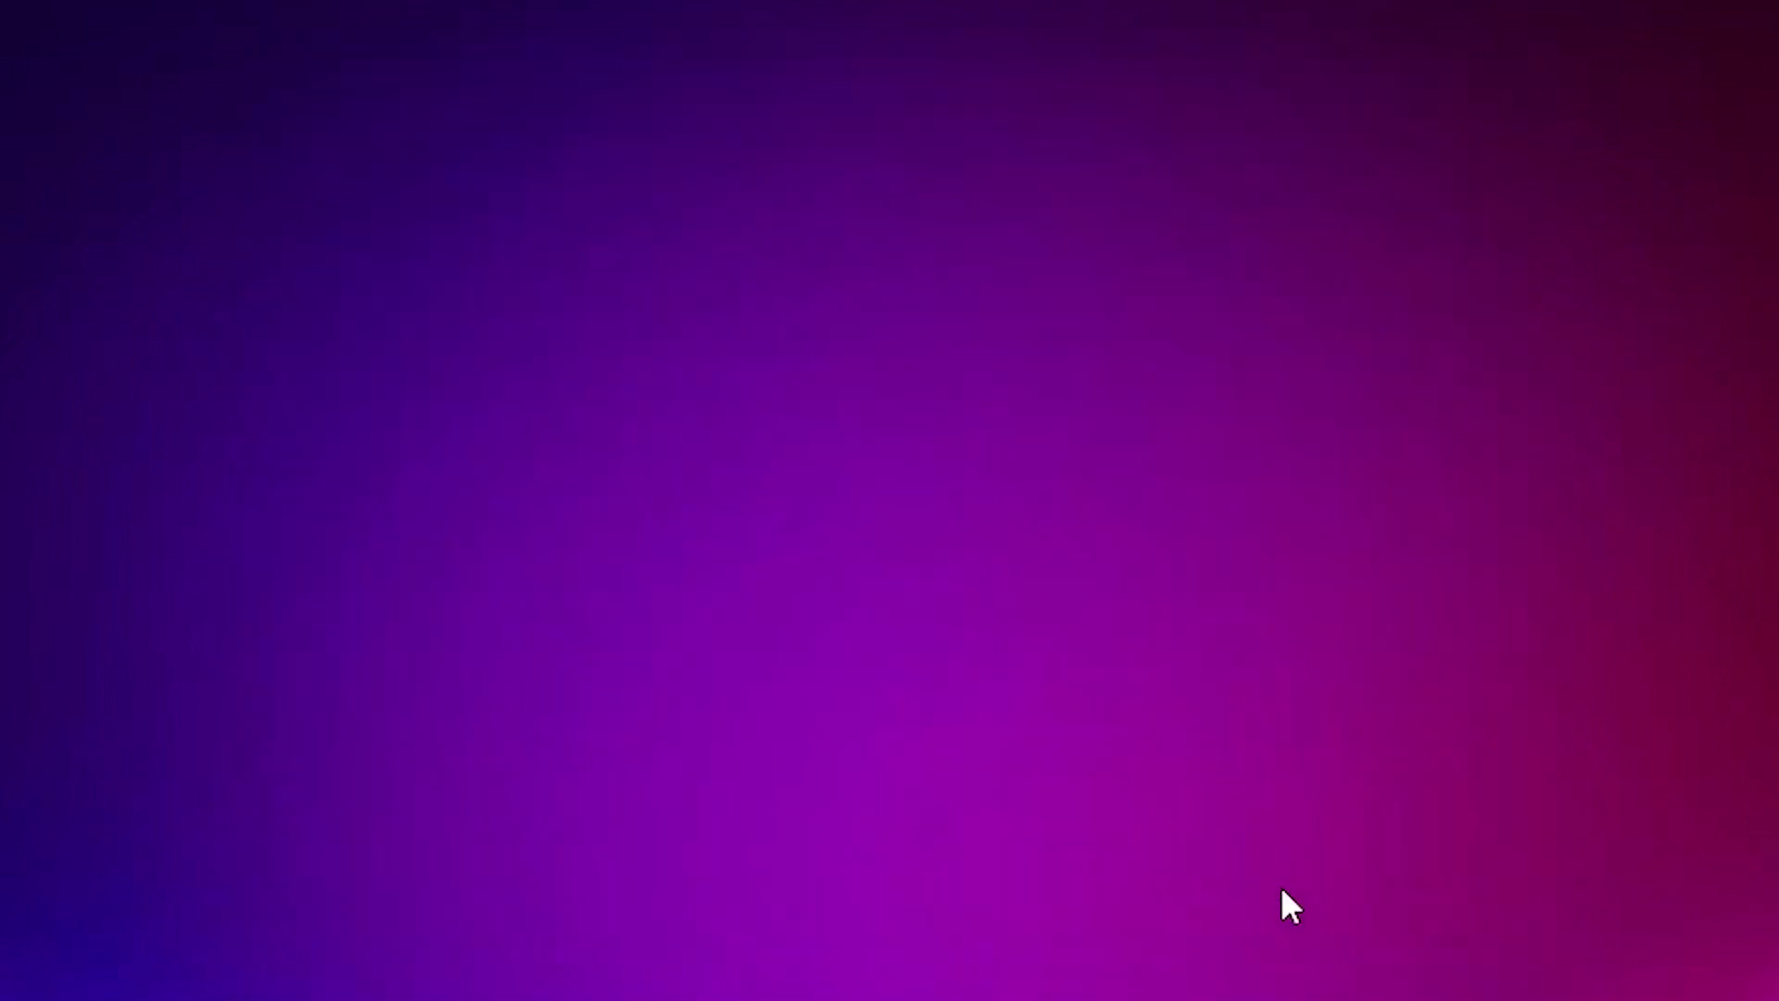